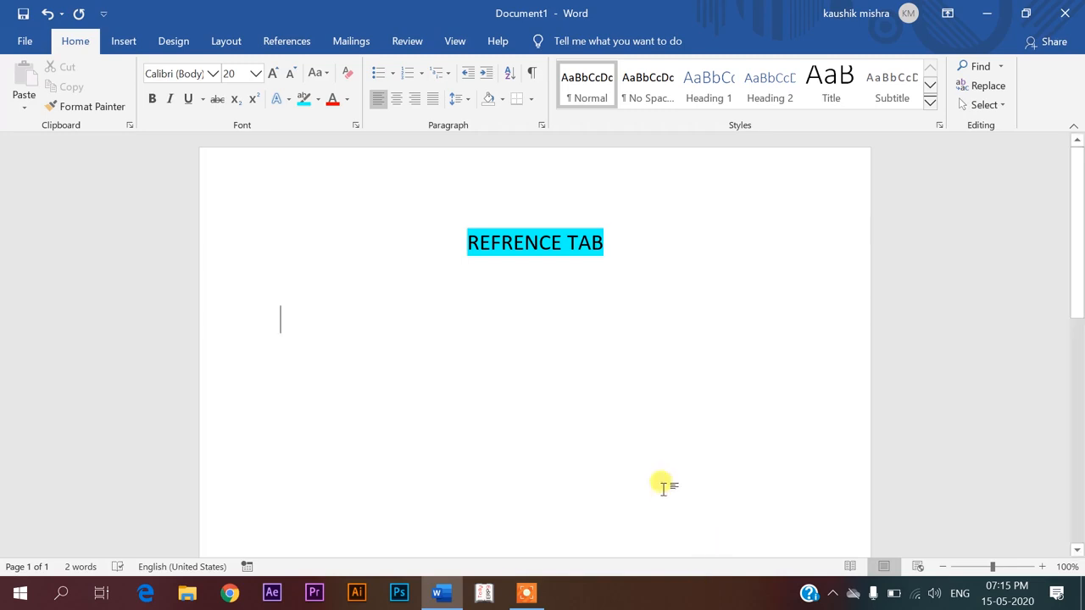
Switch the ribbon to the References tab for the REFRENCE TAB document
{"action": "left_click", "coordinate": [293, 44]}
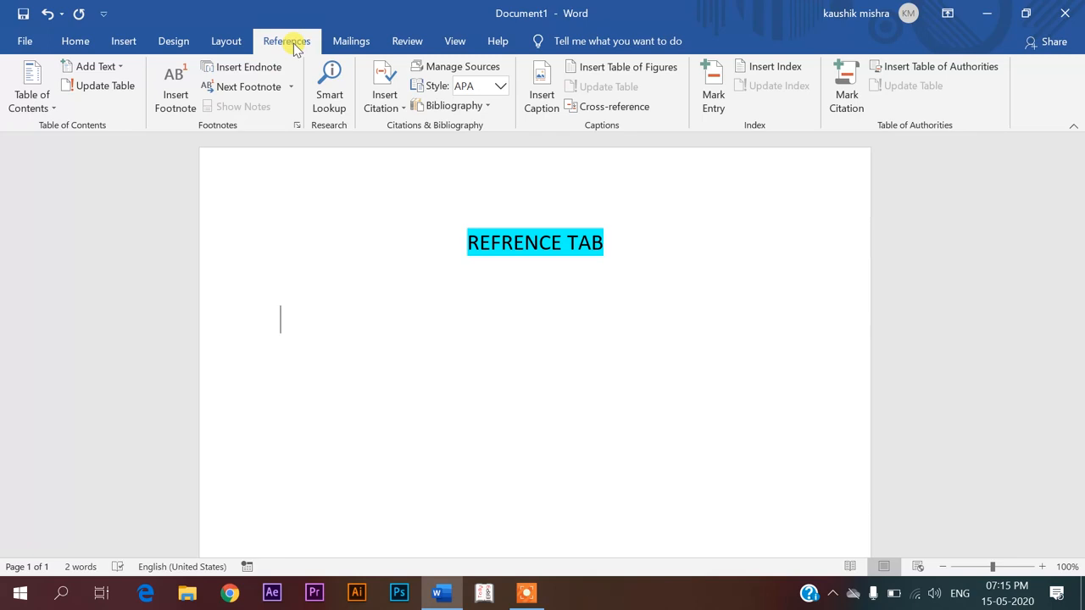
Start a new page below the title and fill it with =rand() sample paragraphs
{"action": "left_click", "coordinate": [351, 41]}
{"action": "scroll", "coordinate": [412, 415], "scroll_direction": "down", "scroll_amount": 1}
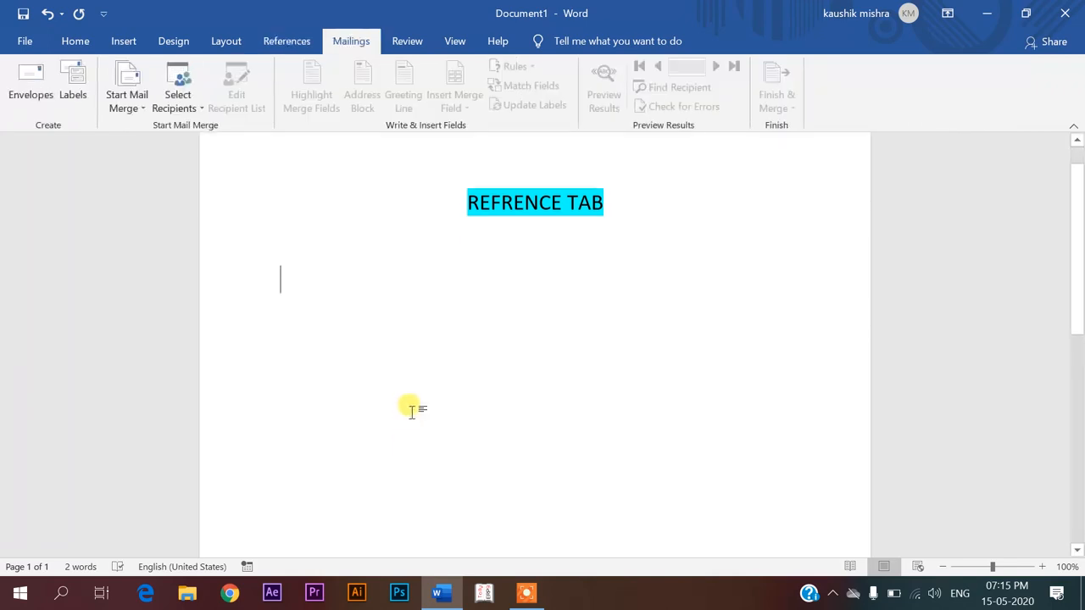
{"action": "scroll", "coordinate": [1036, 241], "scroll_direction": "down", "scroll_amount": 2}
{"action": "scroll", "coordinate": [1035, 241], "scroll_direction": "up", "scroll_amount": 3}
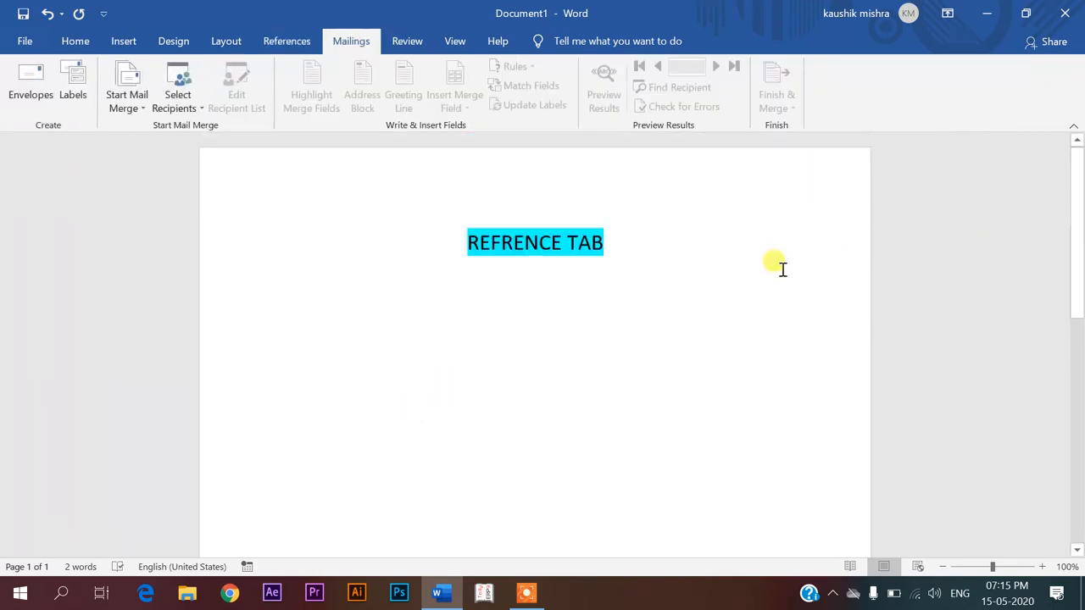
{"action": "key", "text": "ctrl+Return"}
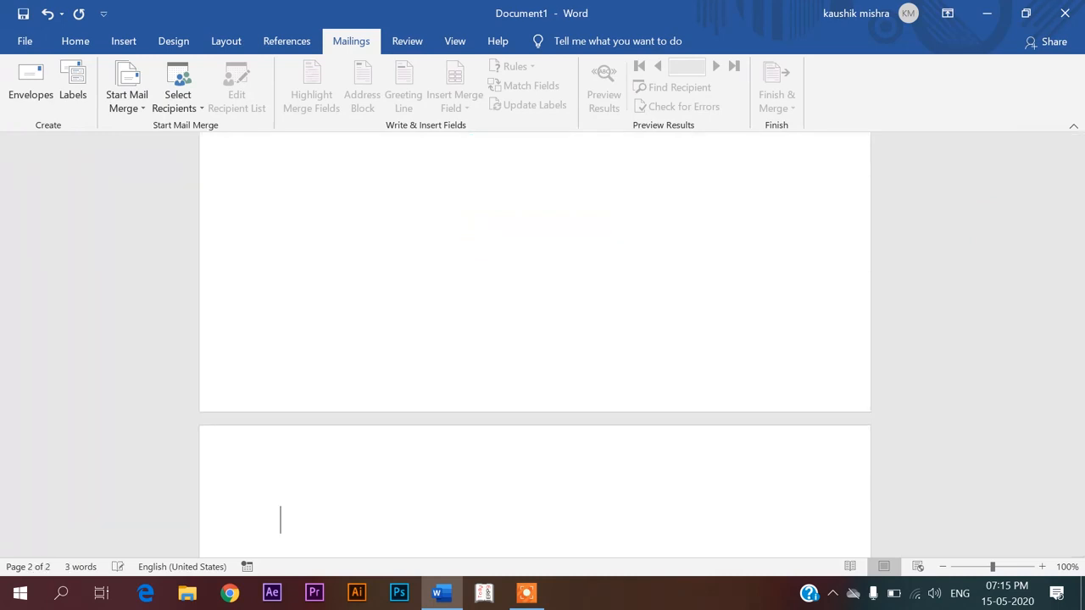
{"action": "type", "text": "=rand()"}
{"action": "key", "text": "Return"}
Move the To make paragraph onto its own page and add blank lines above the Video paragraph
{"action": "scroll", "coordinate": [779, 259], "scroll_direction": "up", "scroll_amount": 2}
{"action": "scroll", "coordinate": [780, 259], "scroll_direction": "down", "scroll_amount": 3}
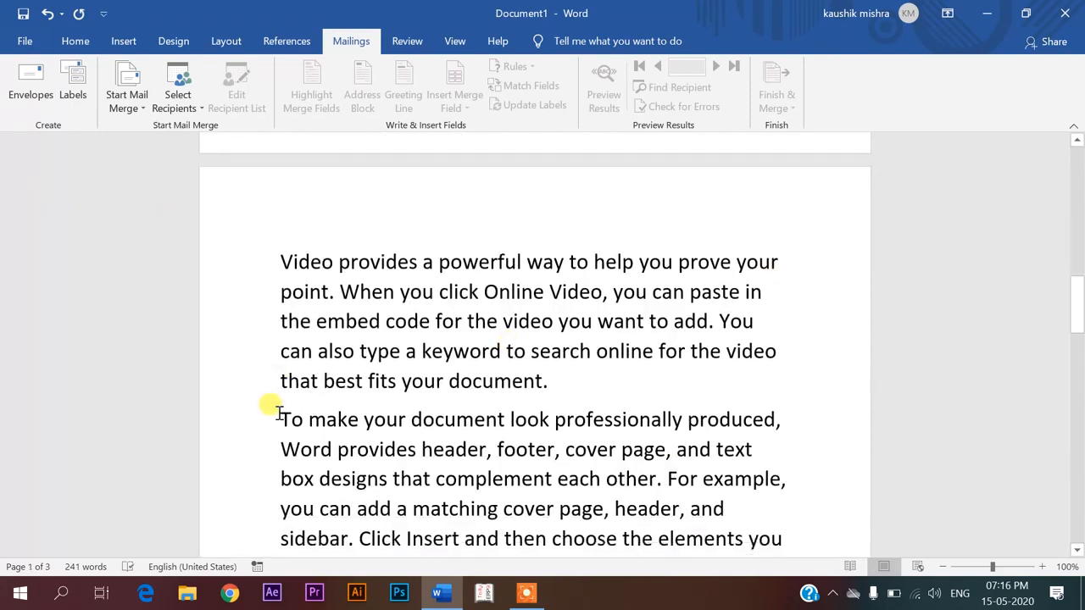
{"action": "key", "text": "Return"}
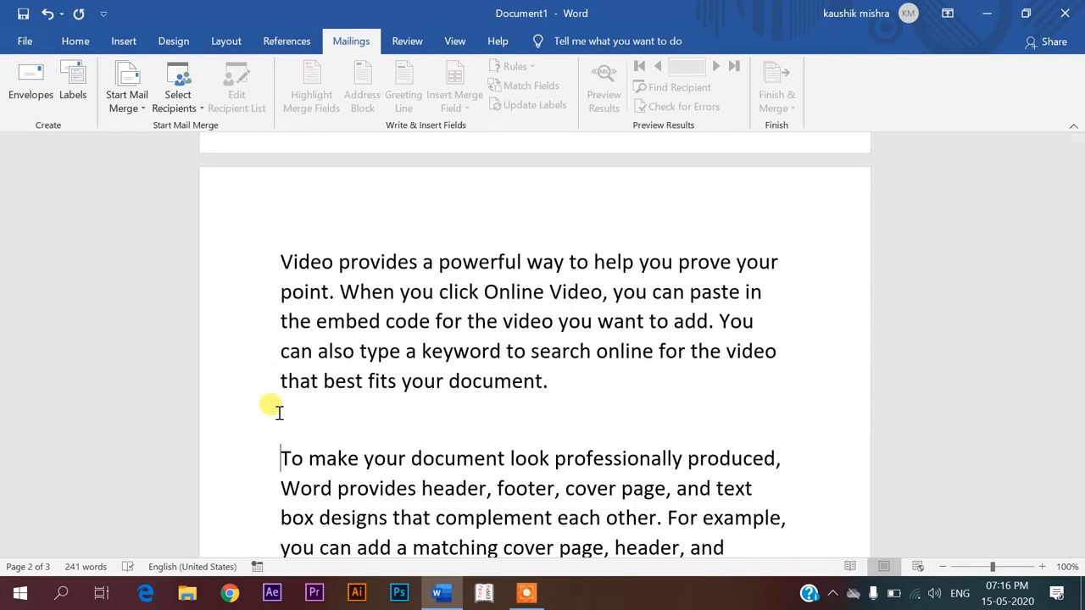
{"action": "key", "text": "ctrl+Return"}
{"action": "key", "text": "Down"}
{"action": "key", "text": "Down"}
{"action": "key", "text": "Down"}
{"action": "key", "text": "Down"}
{"action": "key", "text": "Down"}
{"action": "key", "text": "Down"}
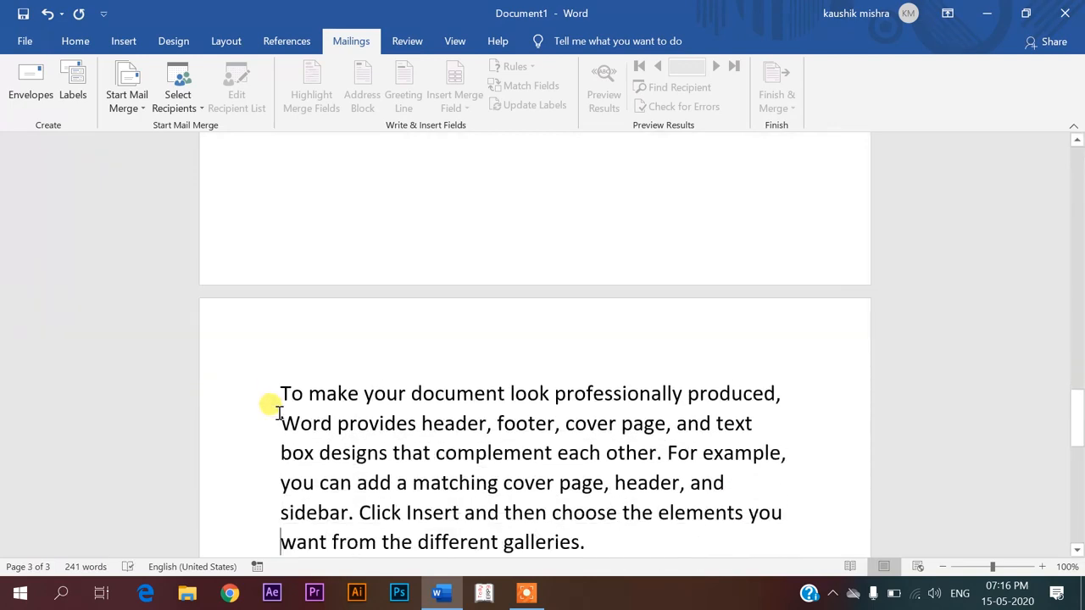
{"action": "scroll", "coordinate": [278, 413], "scroll_direction": "up", "scroll_amount": 15}
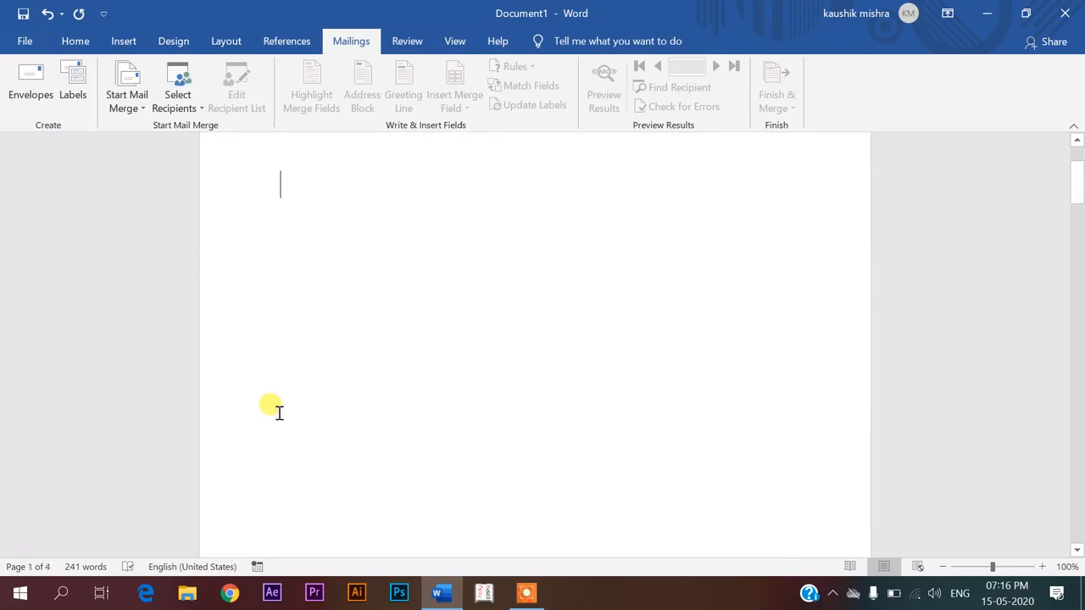
{"action": "key", "text": "Down"}
{"action": "key", "text": "Down"}
{"action": "key", "text": "Down"}
{"action": "key", "text": "Up"}
{"action": "key", "text": "Up"}
{"action": "key", "text": "BackSpace"}
{"action": "key", "text": "Return"}
{"action": "key", "text": "Return"}
{"action": "key", "text": "Return"}
{"action": "key", "text": "Return"}
{"action": "key", "text": "Return"}
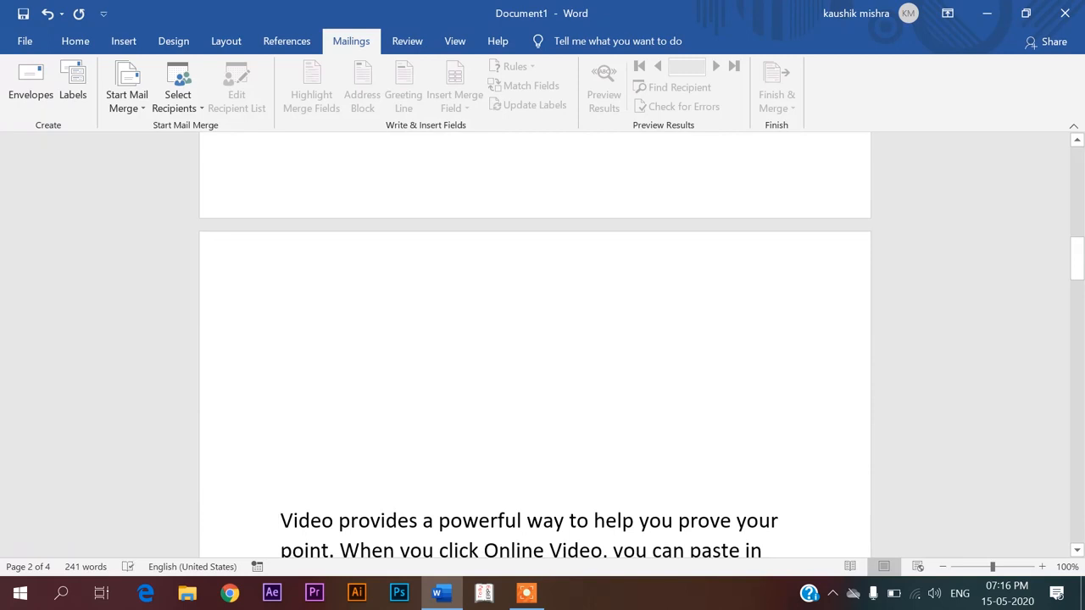
Type the heading home and apply the Heading 1 style
{"action": "type", "text": "home"}
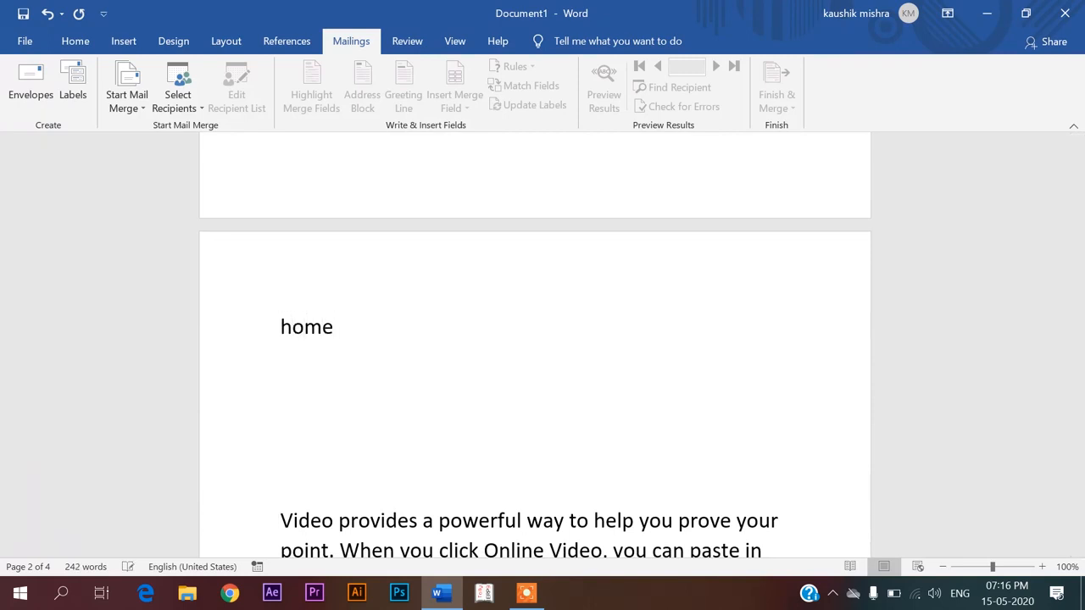
{"action": "left_click", "coordinate": [226, 325]}
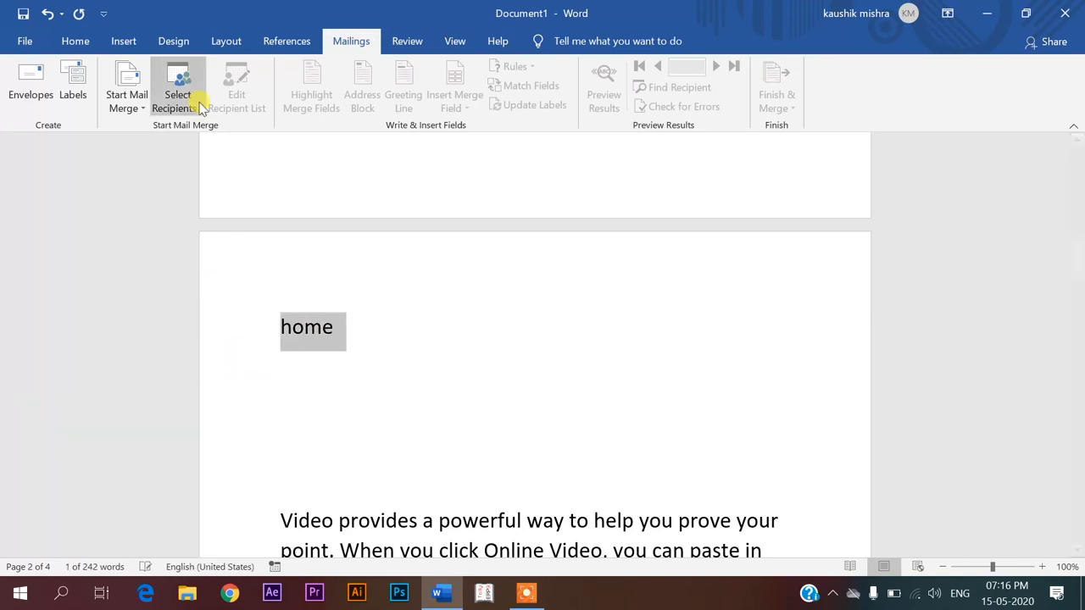
{"action": "left_click", "coordinate": [76, 41]}
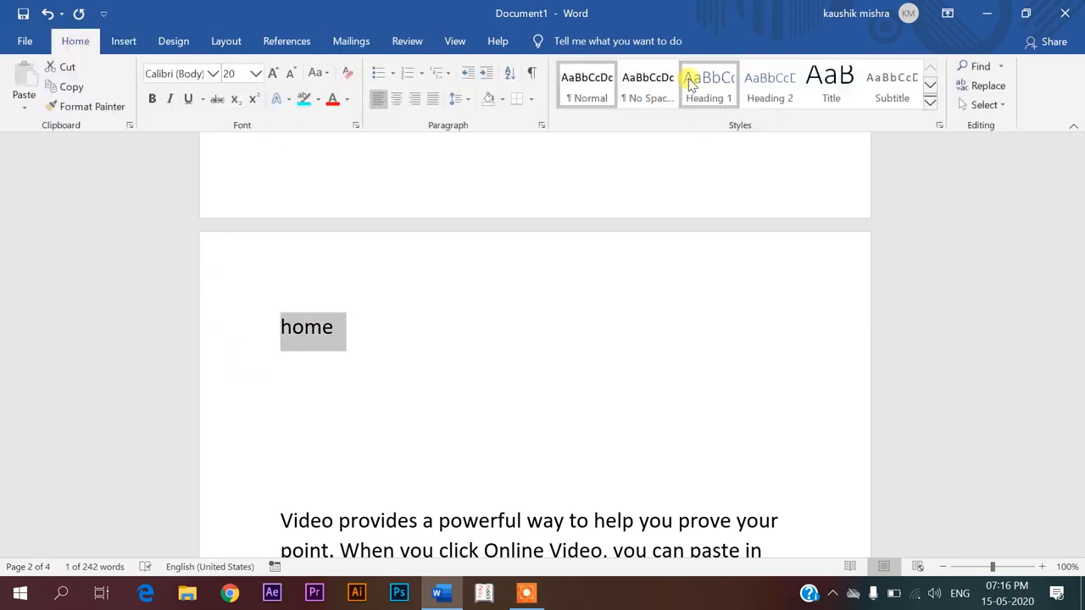
{"action": "left_click", "coordinate": [691, 82]}
Add the heading red above the To make paragraph and apply the Heading 2 style
{"action": "scroll", "coordinate": [634, 240], "scroll_direction": "down", "scroll_amount": 10}
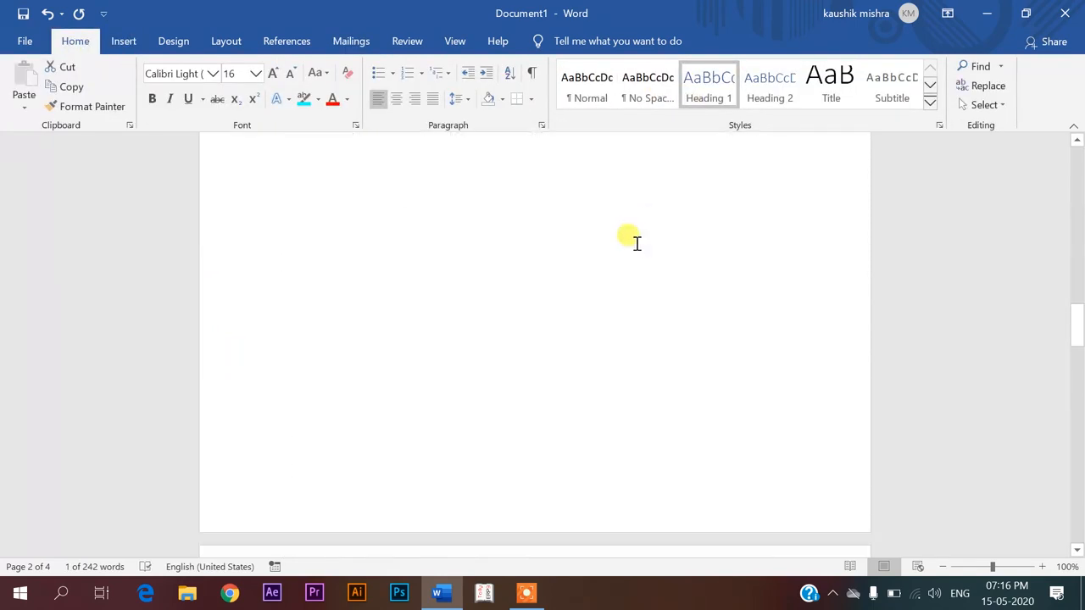
{"action": "scroll", "coordinate": [635, 239], "scroll_direction": "down", "scroll_amount": 5}
{"action": "left_click", "coordinate": [279, 388]}
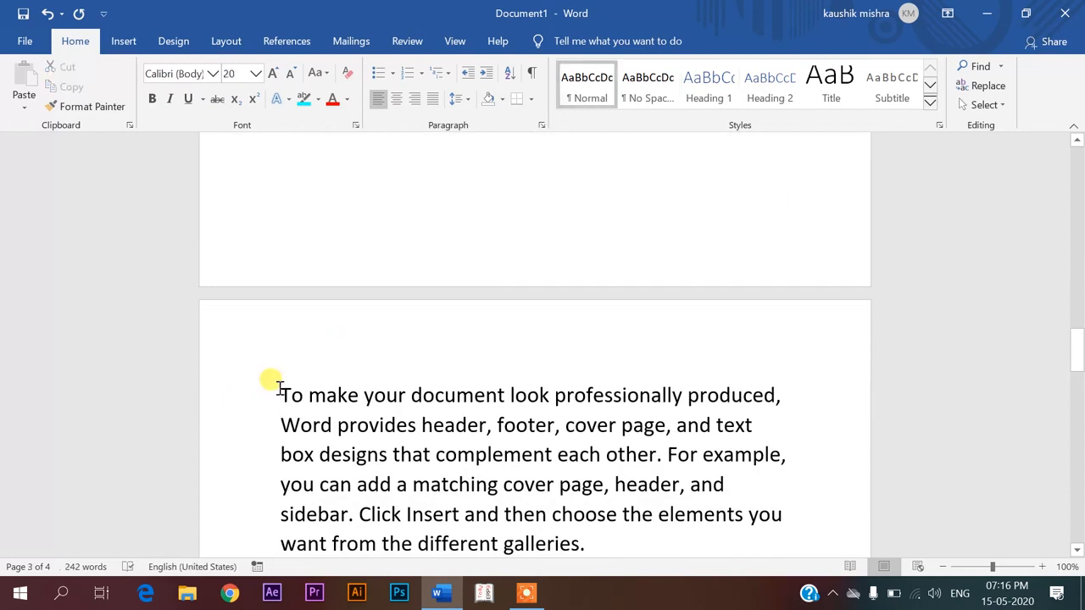
{"action": "key", "text": "Return"}
{"action": "key", "text": "Return"}
{"action": "key", "text": "Return"}
{"action": "key", "text": "Return"}
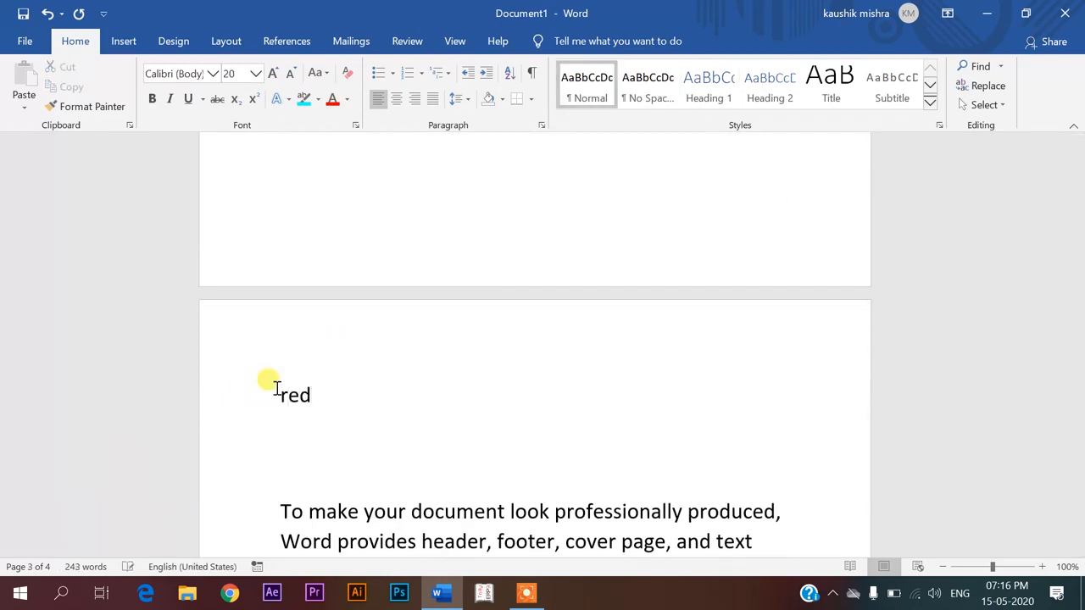
{"action": "left_click", "coordinate": [234, 397]}
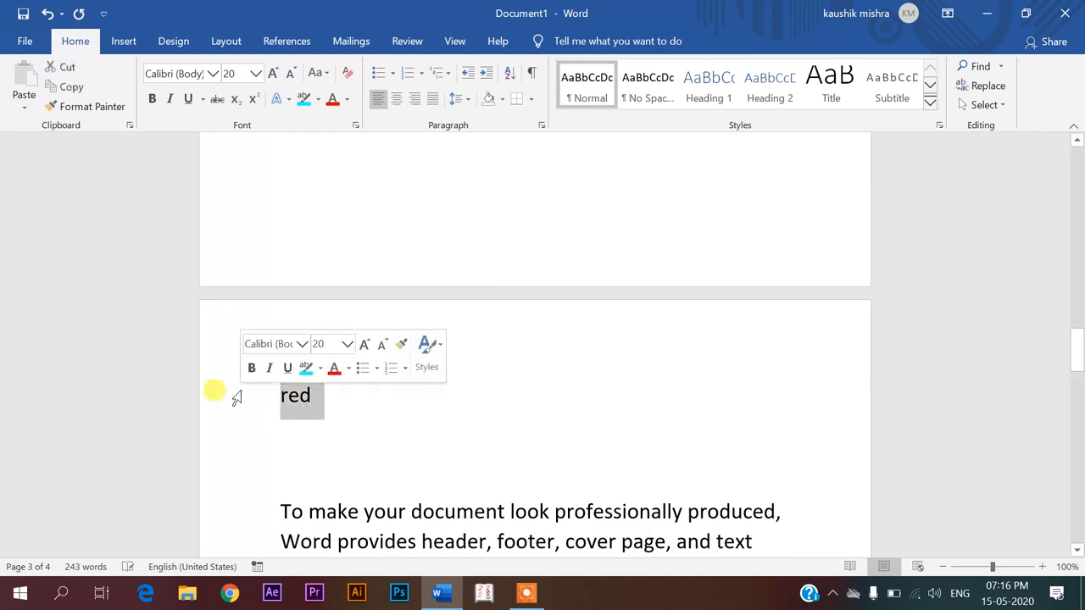
{"action": "left_click", "coordinate": [768, 85]}
Place the caret on the empty line below the title and return to the References tab
{"action": "scroll", "coordinate": [620, 479], "scroll_direction": "down", "scroll_amount": 5}
{"action": "scroll", "coordinate": [619, 479], "scroll_direction": "down", "scroll_amount": 10}
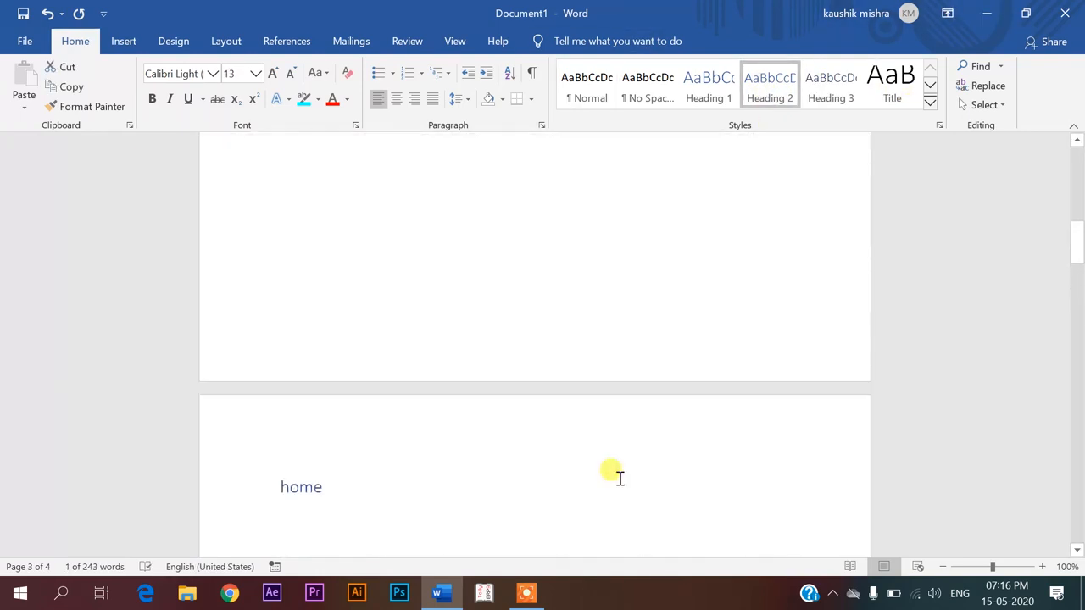
{"action": "scroll", "coordinate": [572, 405], "scroll_direction": "up", "scroll_amount": 1}
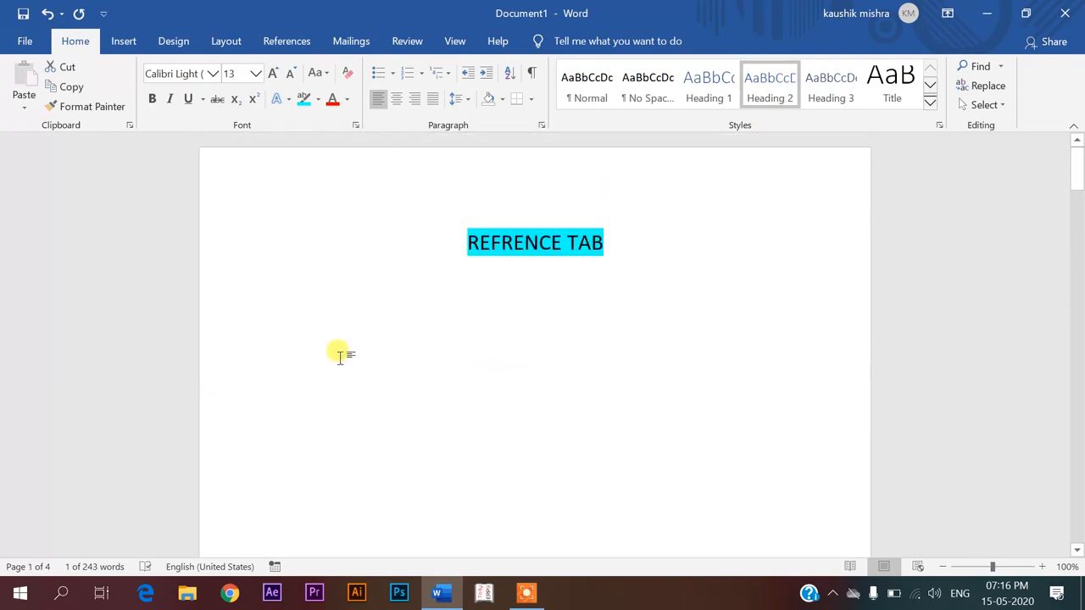
{"action": "left_click", "coordinate": [301, 317]}
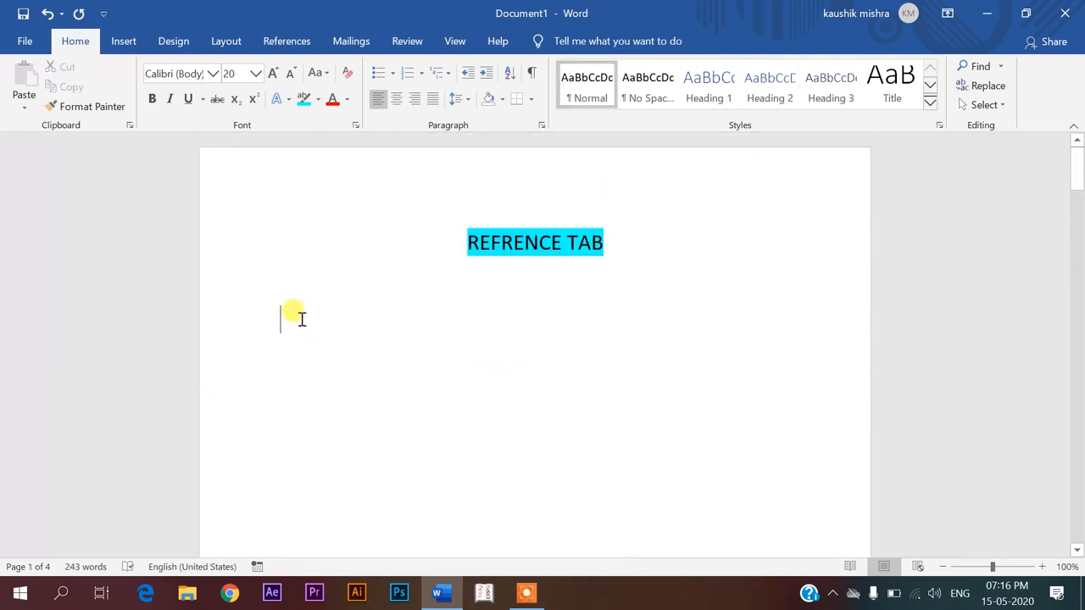
{"action": "left_click", "coordinate": [284, 44]}
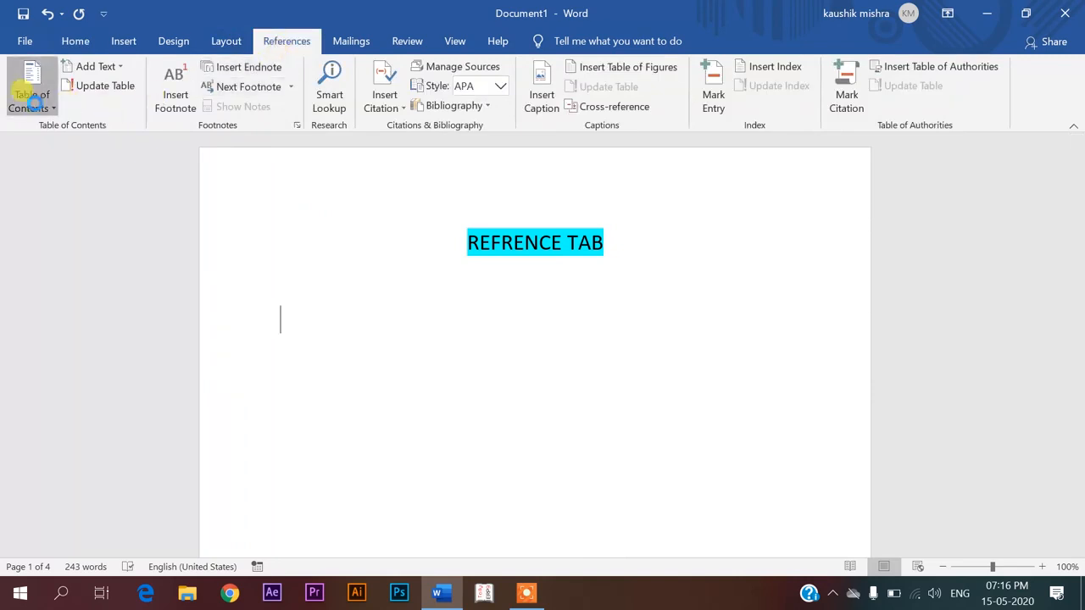
Insert Automatic Table 1 under the title and test its home entry link
{"action": "left_click", "coordinate": [34, 100]}
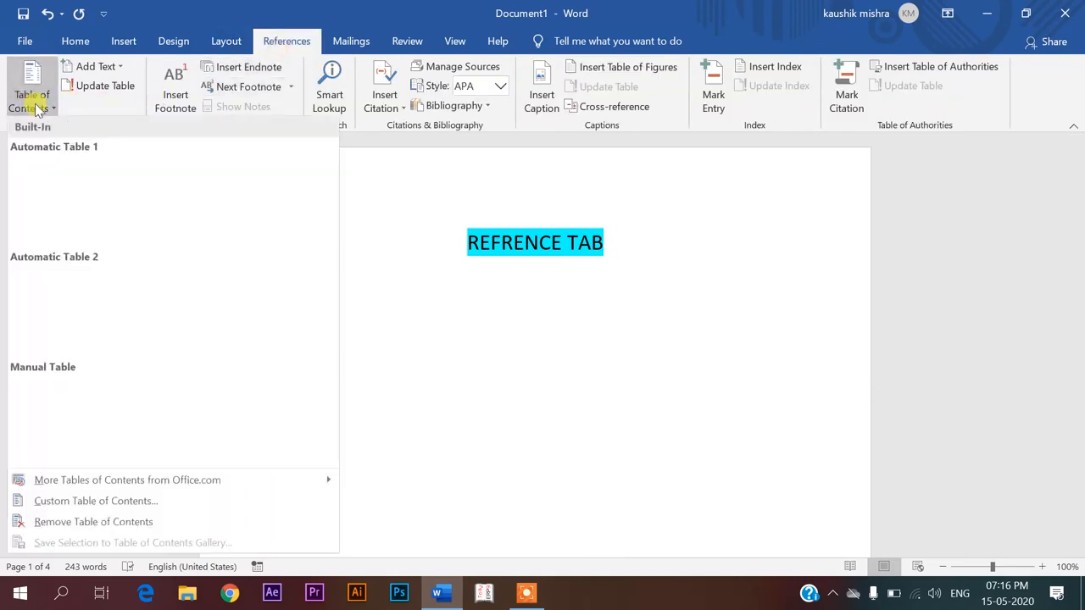
{"action": "left_click", "coordinate": [132, 186]}
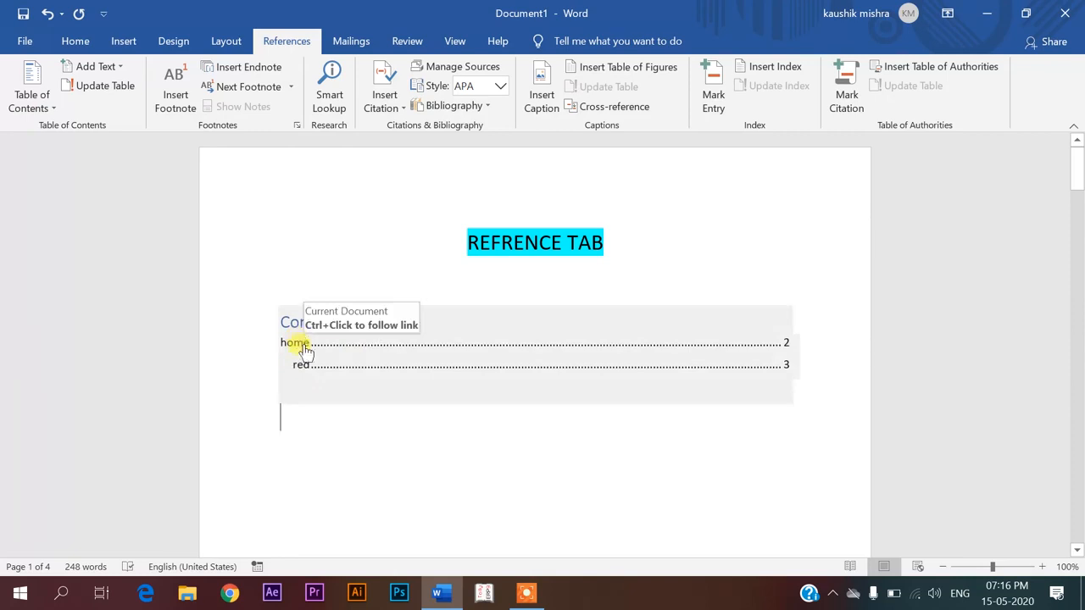
{"action": "left_click", "coordinate": [299, 343], "text": "ctrl"}
{"action": "scroll", "coordinate": [304, 343], "scroll_direction": "up", "scroll_amount": 10}
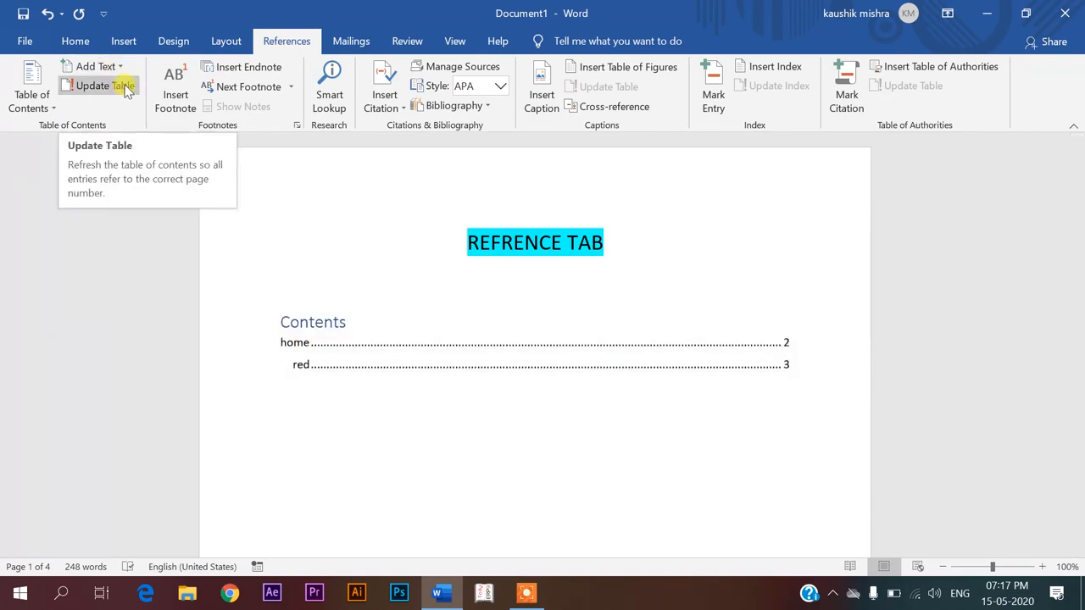
Retype the home heading as insert and refresh the contents to show it
{"action": "scroll", "coordinate": [356, 419], "scroll_direction": "down", "scroll_amount": 8}
{"action": "scroll", "coordinate": [356, 414], "scroll_direction": "down", "scroll_amount": 3}
{"action": "left_click_drag", "start_coordinate": [341, 390], "coordinate": [282, 392]}
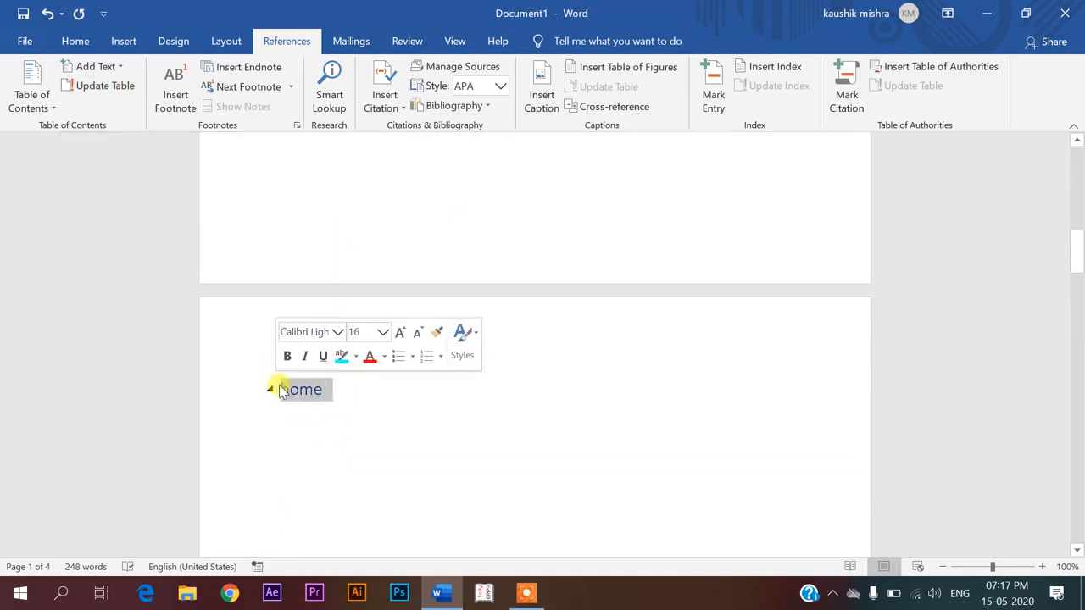
{"action": "type", "text": "insert"}
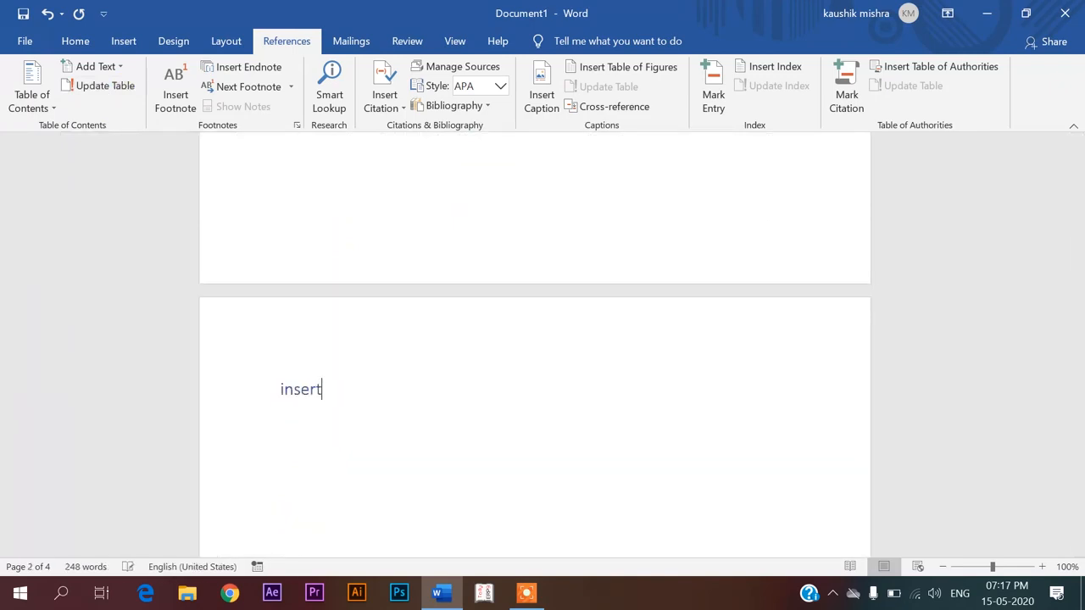
{"action": "scroll", "coordinate": [322, 418], "scroll_direction": "up", "scroll_amount": 10}
{"action": "left_click", "coordinate": [320, 246]}
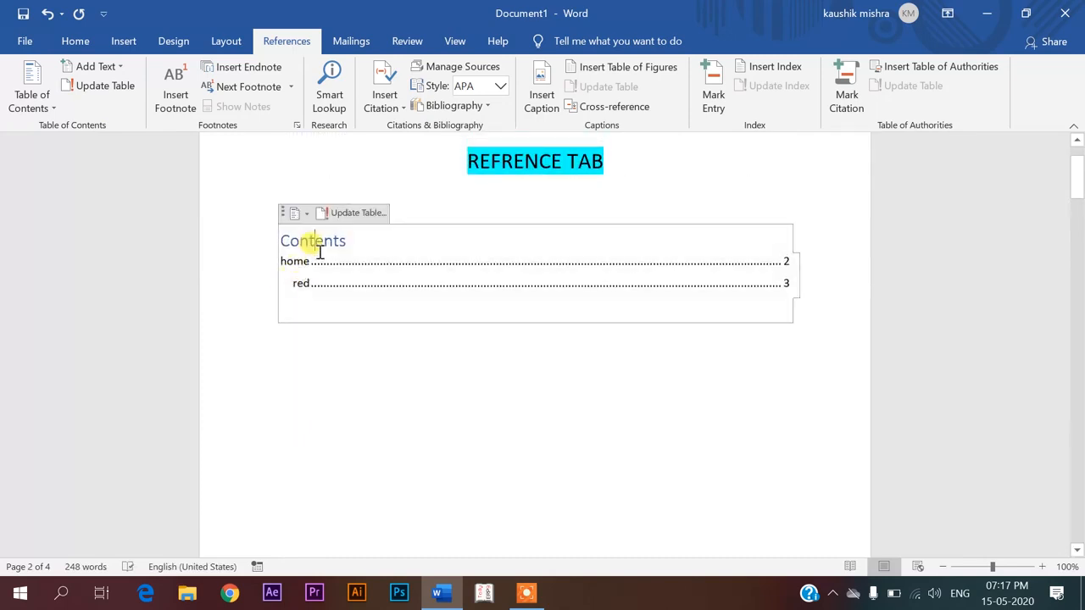
{"action": "left_click", "coordinate": [323, 213]}
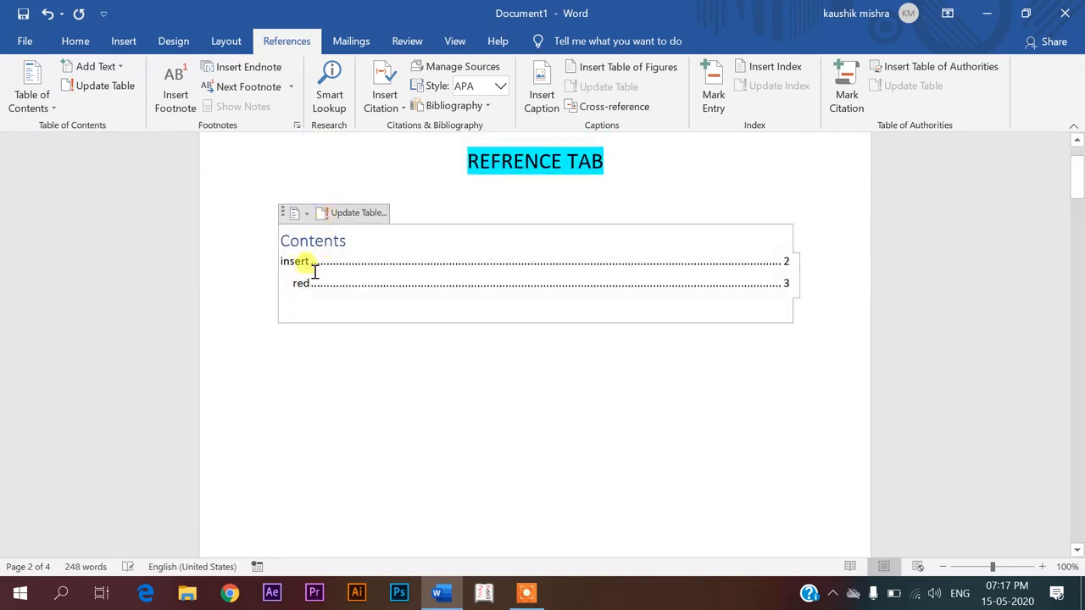
Make the empty line under Insert a Level 3 heading reading fdfgrgt
{"action": "left_click", "coordinate": [306, 217]}
{"action": "left_click", "coordinate": [209, 173]}
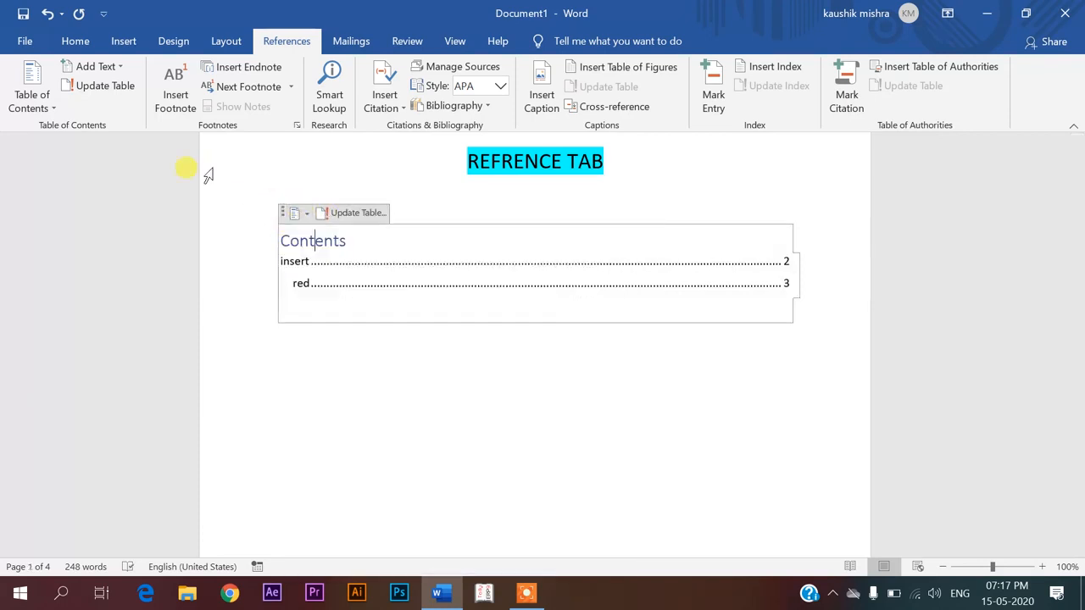
{"action": "left_click", "coordinate": [103, 67]}
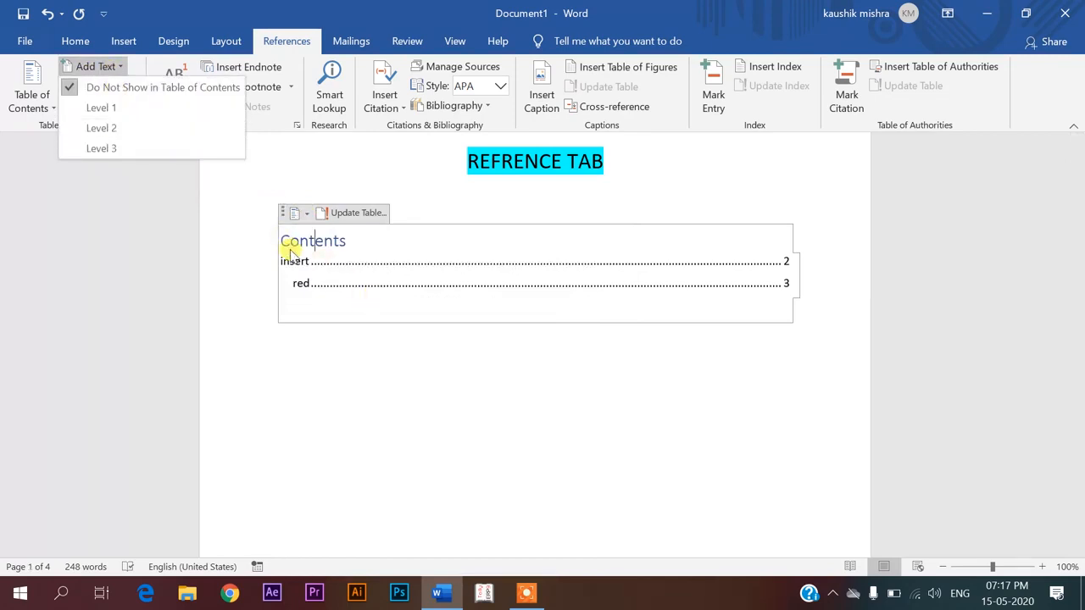
{"action": "scroll", "coordinate": [317, 290], "scroll_direction": "down", "scroll_amount": 5}
{"action": "left_click", "coordinate": [334, 355]}
{"action": "scroll", "coordinate": [330, 361], "scroll_direction": "down", "scroll_amount": 5}
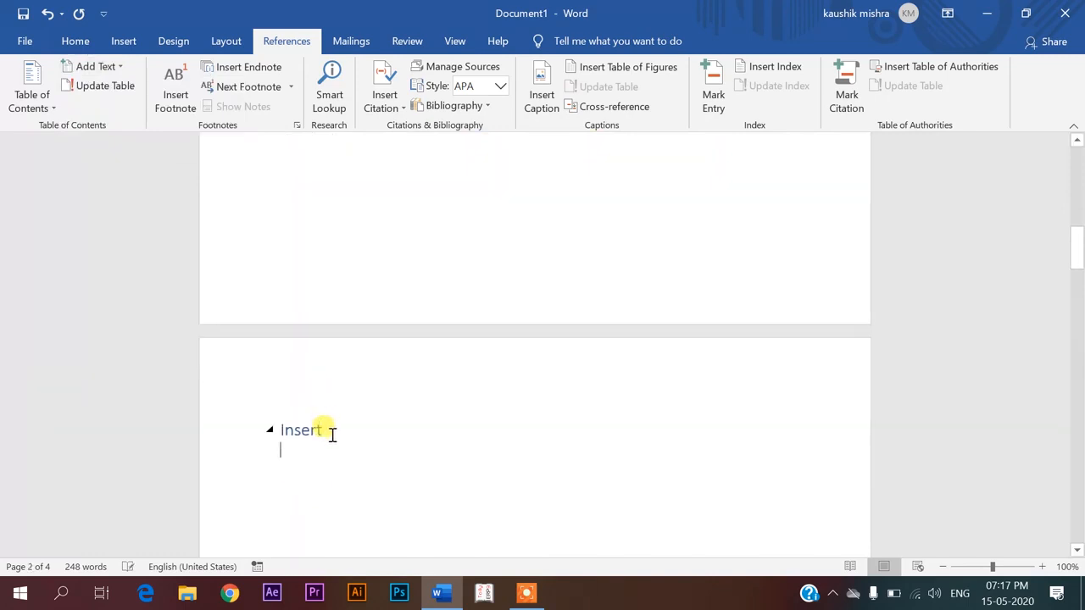
{"action": "left_click", "coordinate": [93, 67]}
{"action": "left_click", "coordinate": [118, 148]}
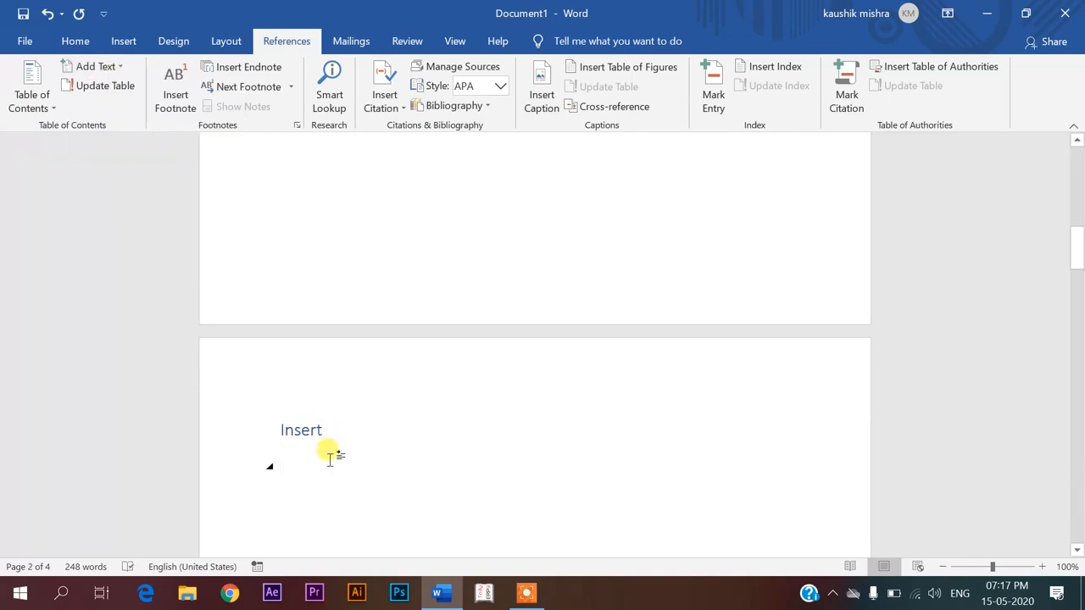
{"action": "type", "text": "fdfgrgt"}
{"action": "scroll", "coordinate": [332, 443], "scroll_direction": "up", "scroll_amount": 5}
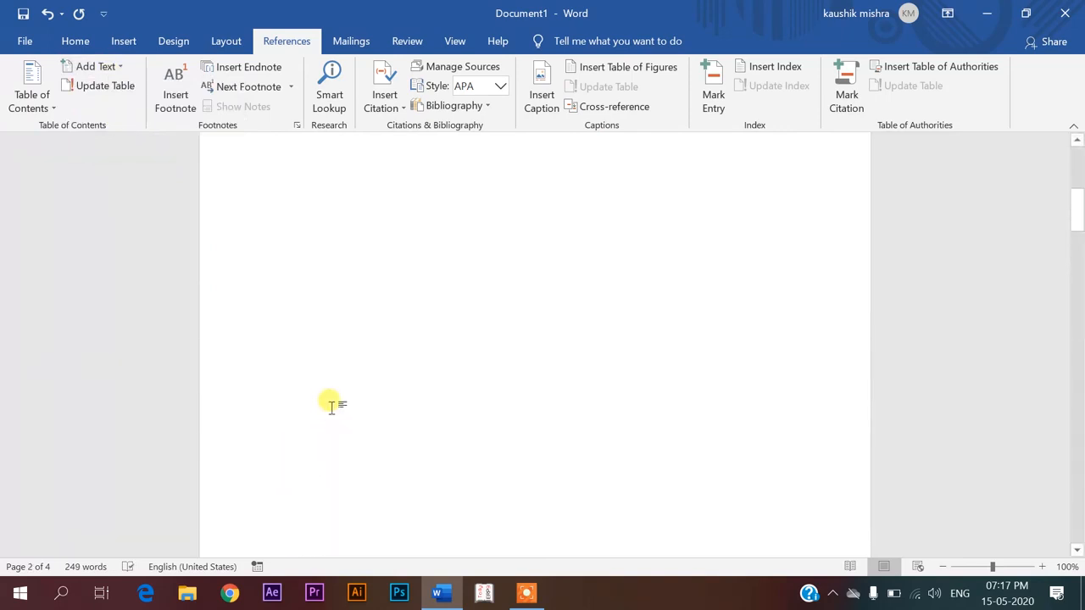
{"action": "scroll", "coordinate": [332, 404], "scroll_direction": "up", "scroll_amount": 5}
{"action": "left_click", "coordinate": [327, 363]}
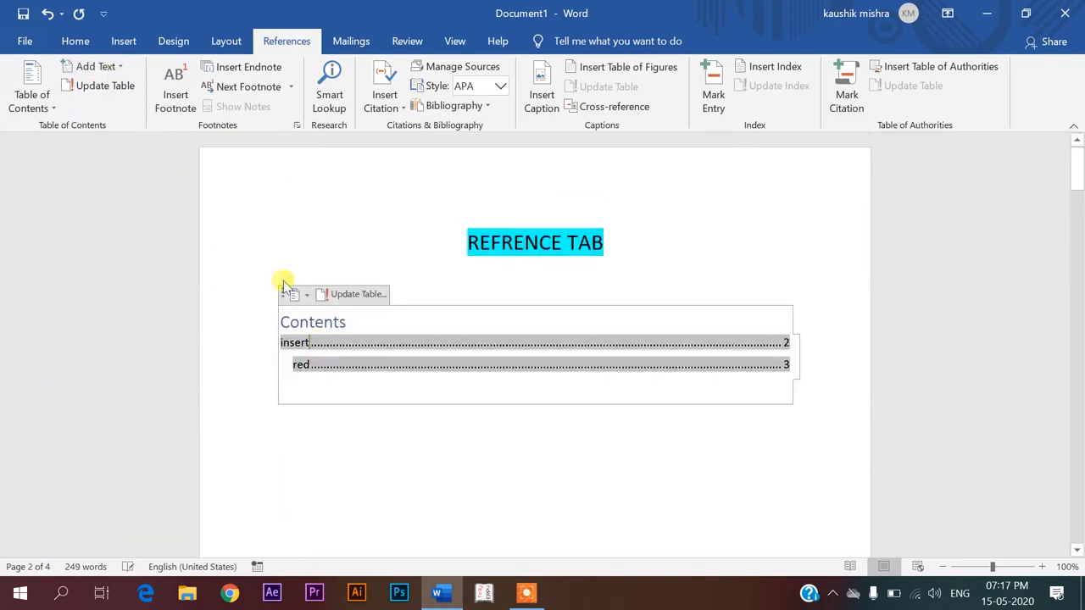
Update the entire table of contents so the fdfgrgt entry appears on page 2
{"action": "left_click", "coordinate": [324, 294]}
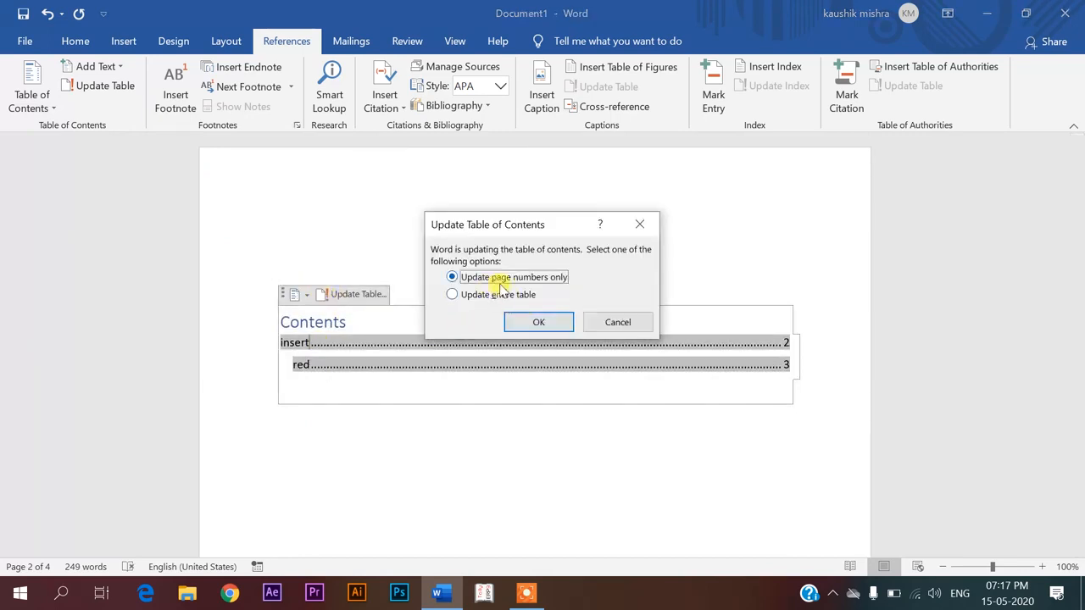
{"action": "left_click", "coordinate": [475, 295]}
{"action": "left_click", "coordinate": [519, 321]}
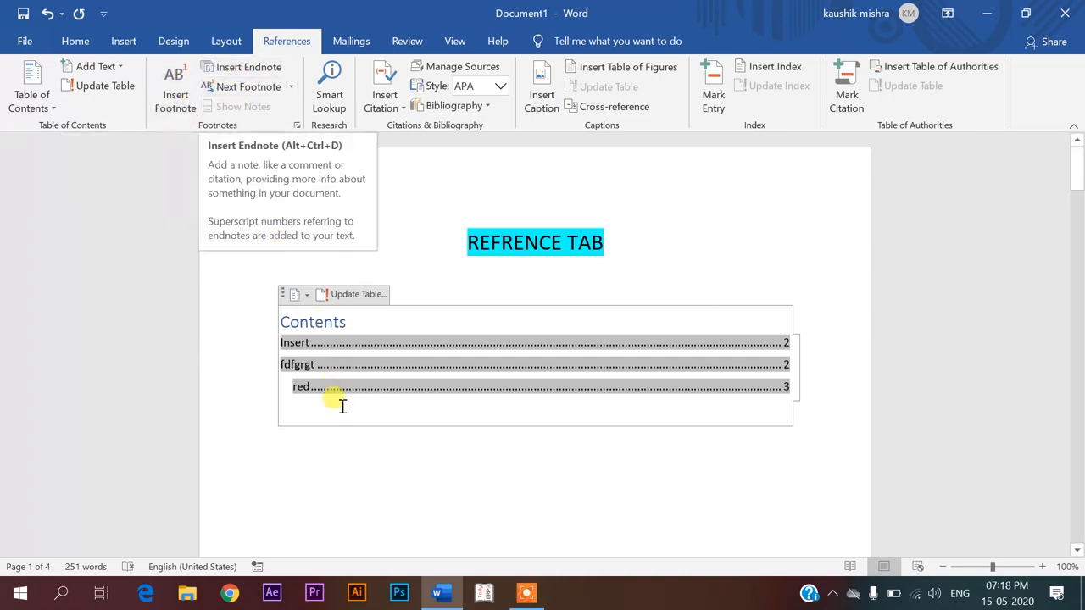
{"action": "scroll", "coordinate": [322, 500], "scroll_direction": "down", "scroll_amount": 2}
{"action": "left_click", "coordinate": [292, 441]}
{"action": "scroll", "coordinate": [373, 500], "scroll_direction": "down", "scroll_amount": 5}
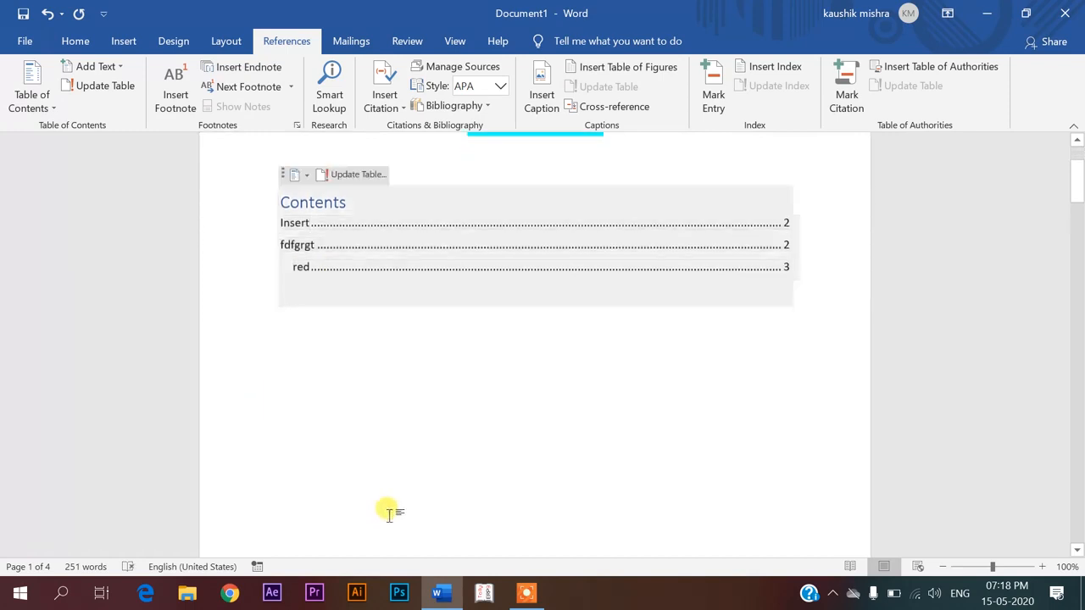
{"action": "scroll", "coordinate": [389, 513], "scroll_direction": "down", "scroll_amount": 10}
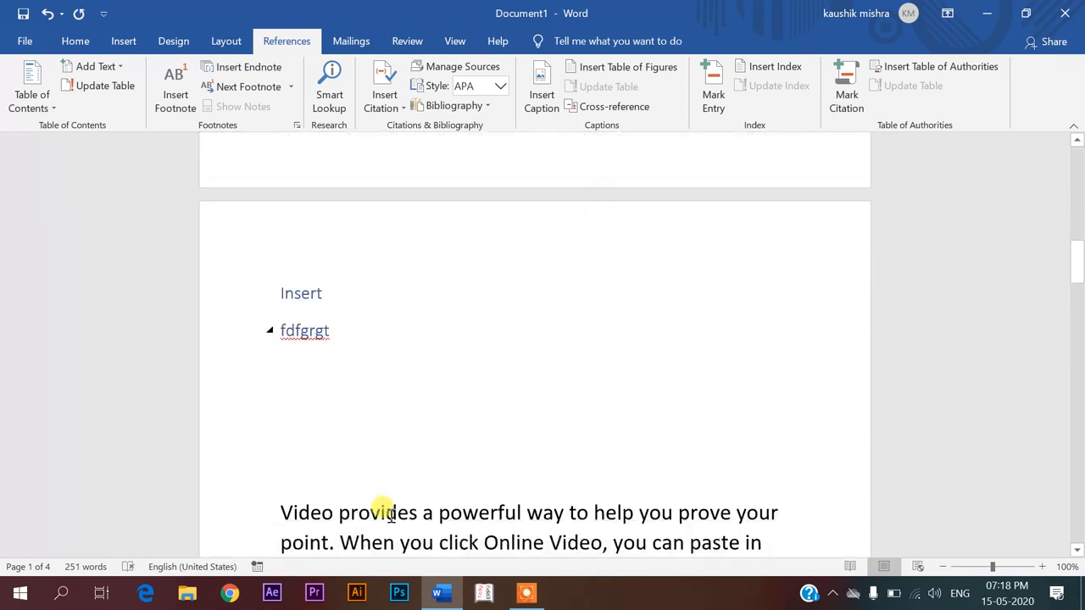
Attach footnote 1 to Video with the note text 'Hdbhjrbfrg5rj'
{"action": "left_click_drag", "start_coordinate": [278, 487], "coordinate": [336, 490]}
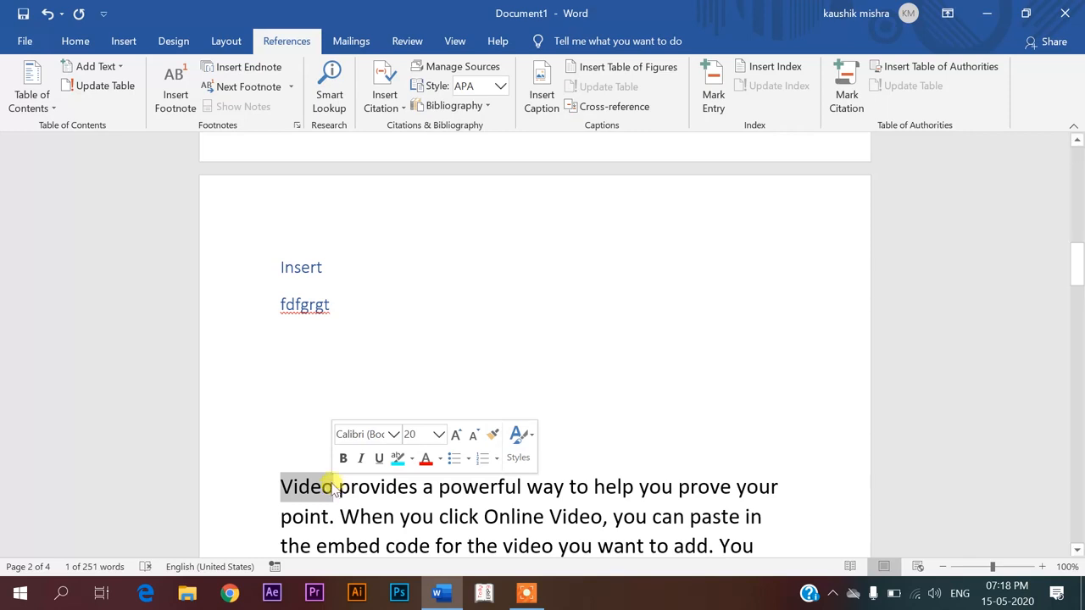
{"action": "left_click", "coordinate": [178, 100]}
{"action": "scroll", "coordinate": [322, 211], "scroll_direction": "up", "scroll_amount": 5}
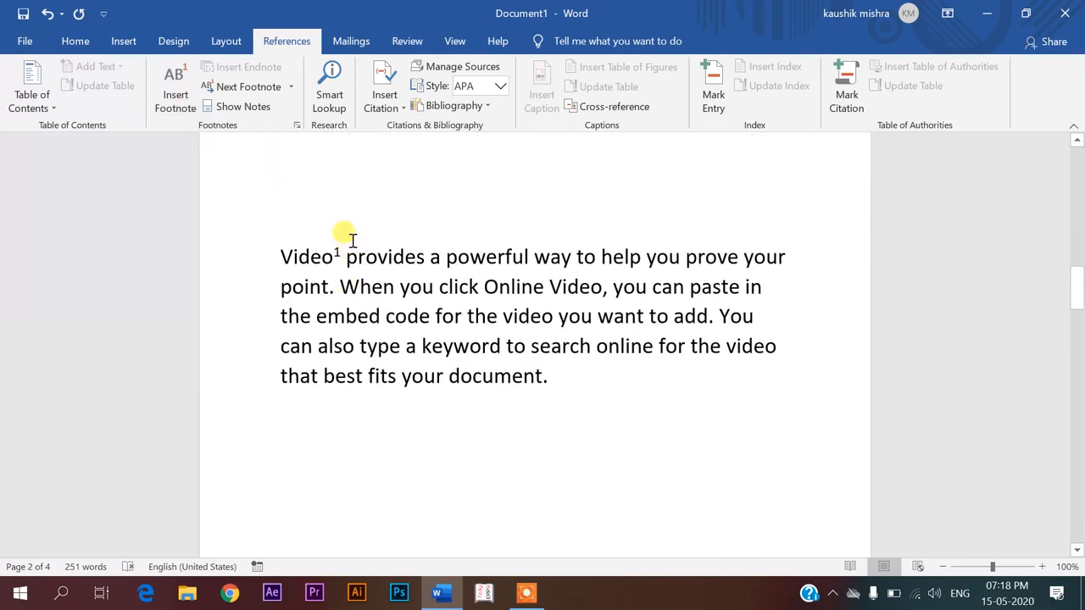
{"action": "scroll", "coordinate": [350, 289], "scroll_direction": "down", "scroll_amount": 6}
{"action": "left_click", "coordinate": [328, 478]}
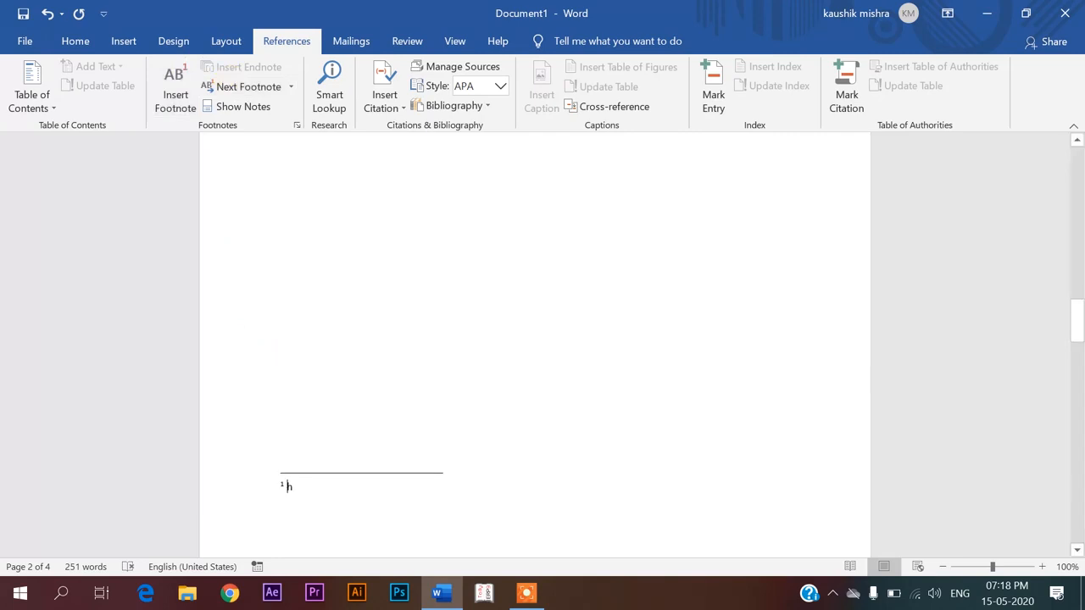
{"action": "type", "text": "hdbhjrbfrg5r"}
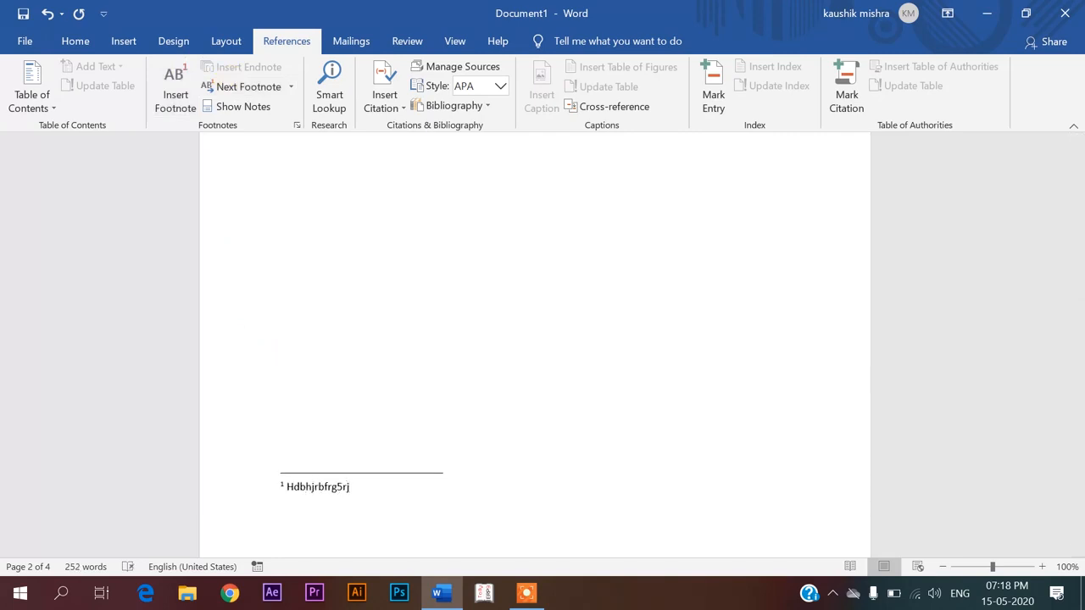
{"action": "scroll", "coordinate": [285, 362], "scroll_direction": "up", "scroll_amount": 5}
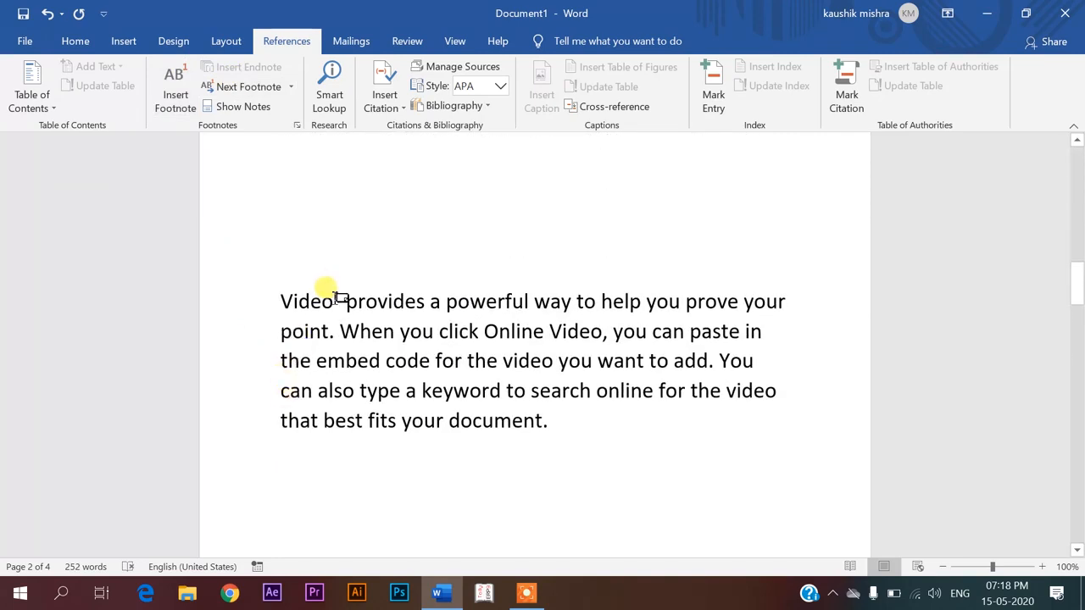
{"action": "mouse_move", "coordinate": [339, 298]}
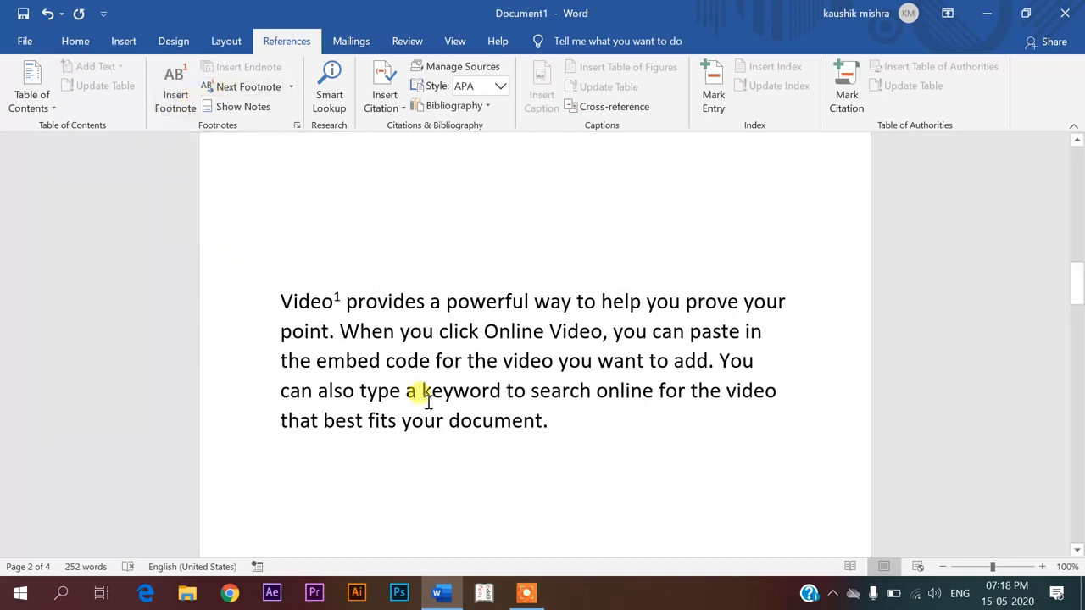
Attach an endnote to the word point reading 'uhiuhoijo'
{"action": "left_click_drag", "start_coordinate": [282, 331], "coordinate": [329, 335]}
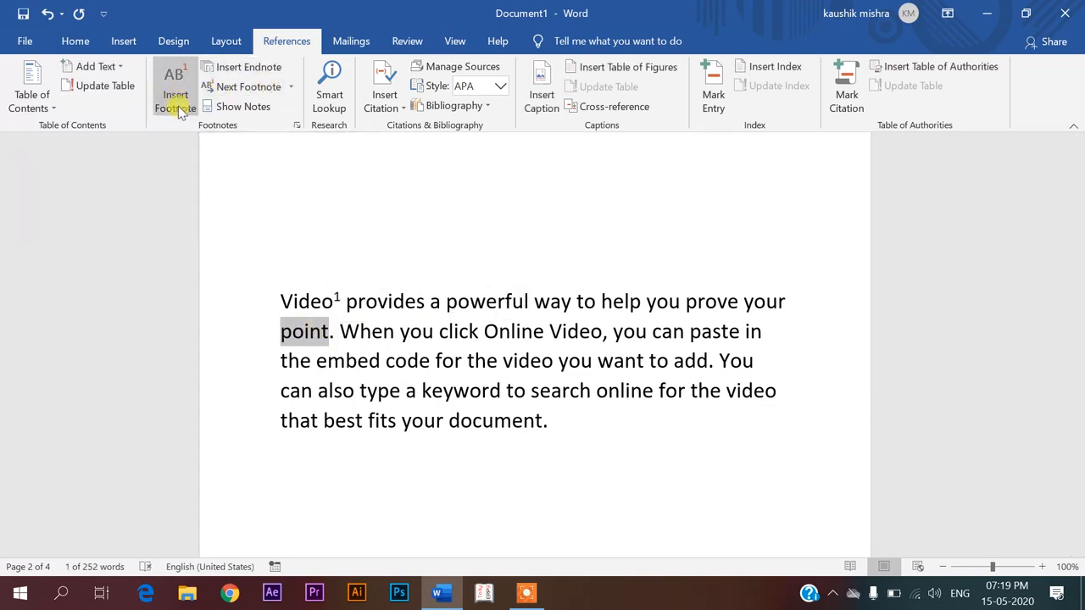
{"action": "left_click", "coordinate": [242, 74]}
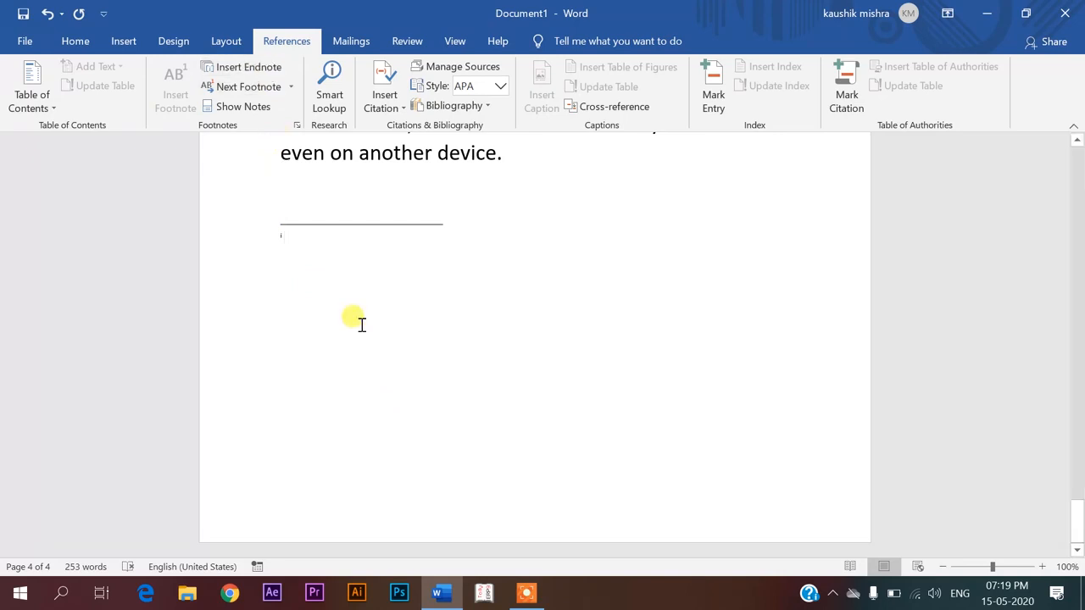
{"action": "scroll", "coordinate": [361, 324], "scroll_direction": "up", "scroll_amount": 5}
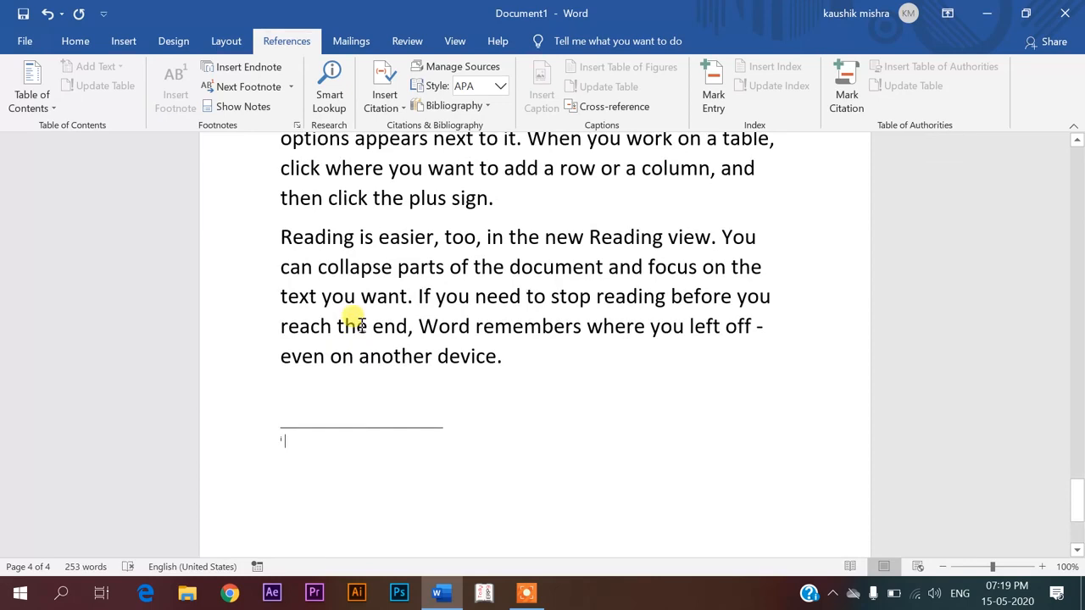
{"action": "type", "text": "uhiuhoijo"}
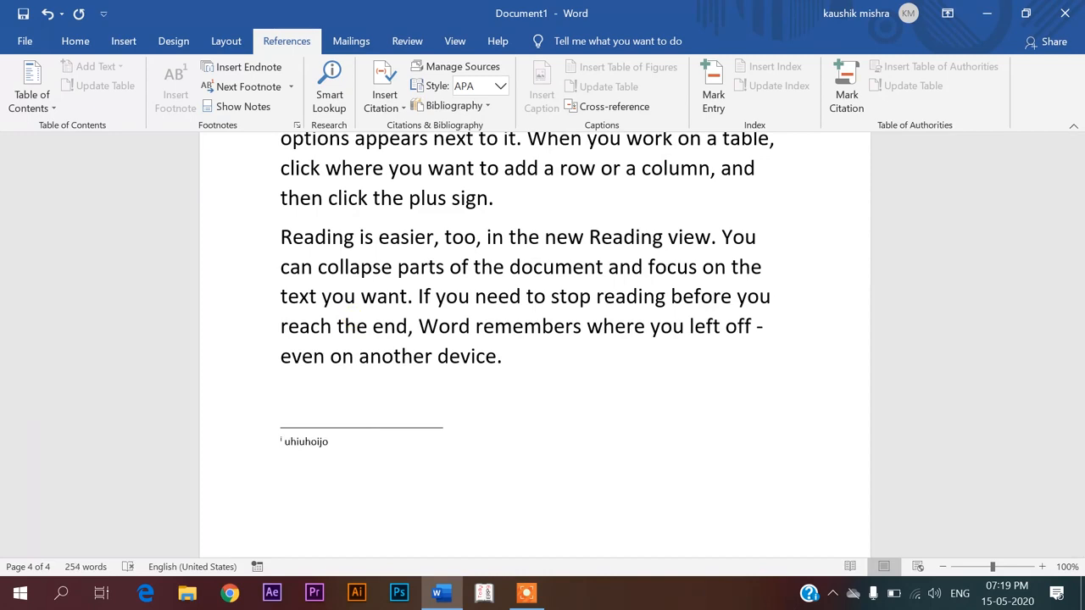
Use Show Notes to view the endnote area instead of the footnotes
{"action": "scroll", "coordinate": [332, 295], "scroll_direction": "up", "scroll_amount": 15}
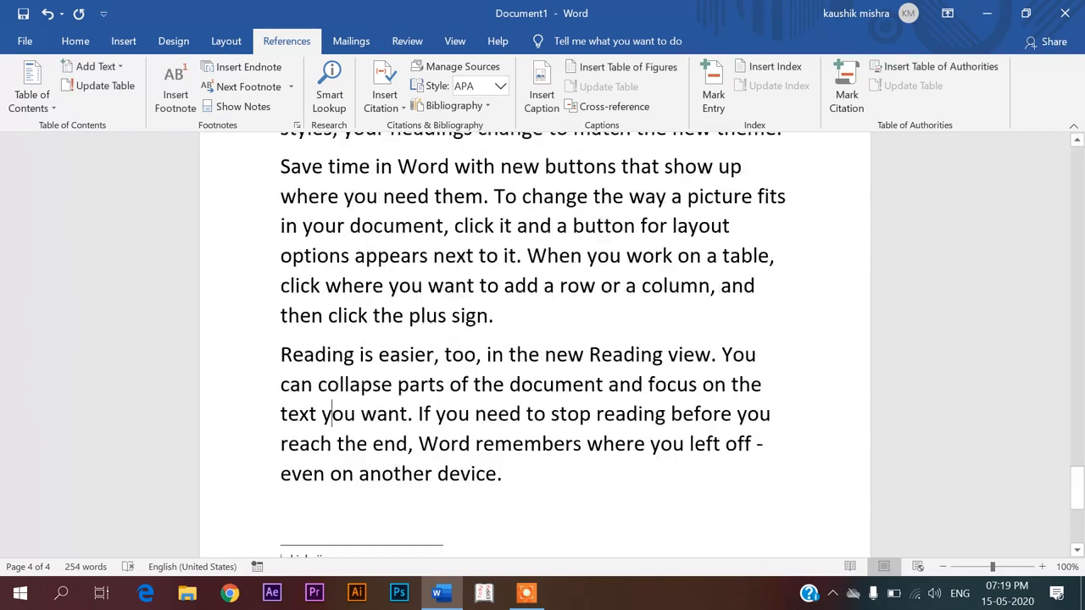
{"action": "scroll", "coordinate": [332, 295], "scroll_direction": "up", "scroll_amount": 10}
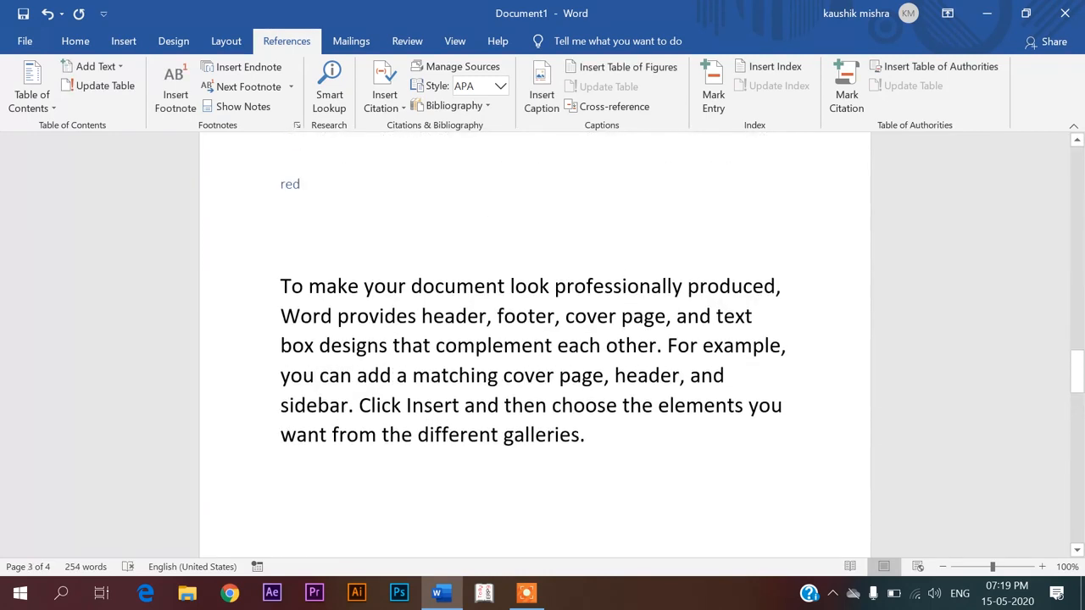
{"action": "scroll", "coordinate": [332, 295], "scroll_direction": "up", "scroll_amount": 5}
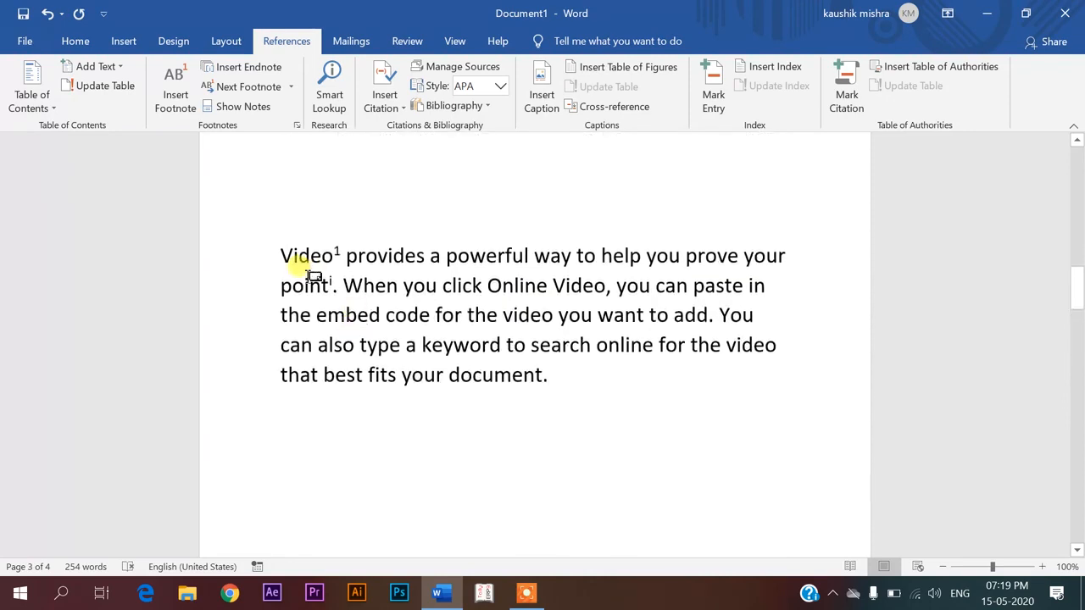
{"action": "mouse_move", "coordinate": [324, 280]}
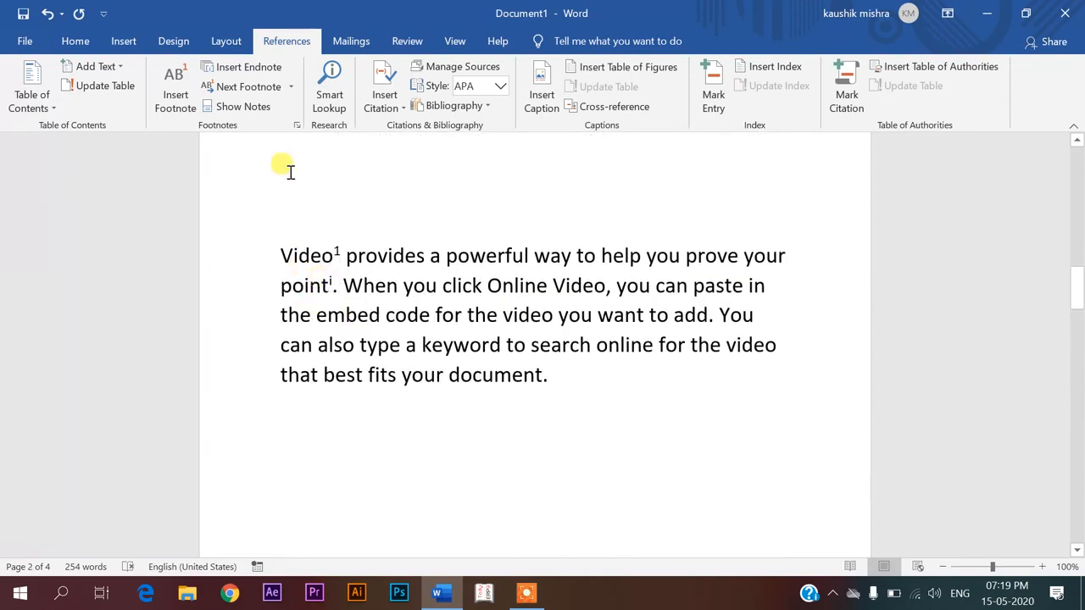
{"action": "left_click", "coordinate": [247, 108]}
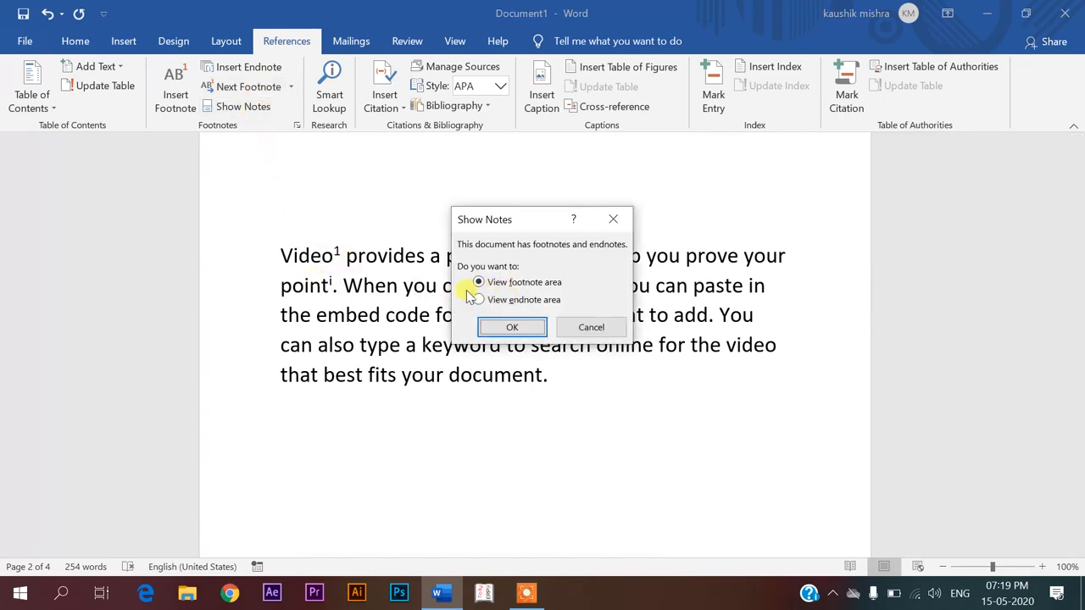
{"action": "left_click", "coordinate": [515, 302]}
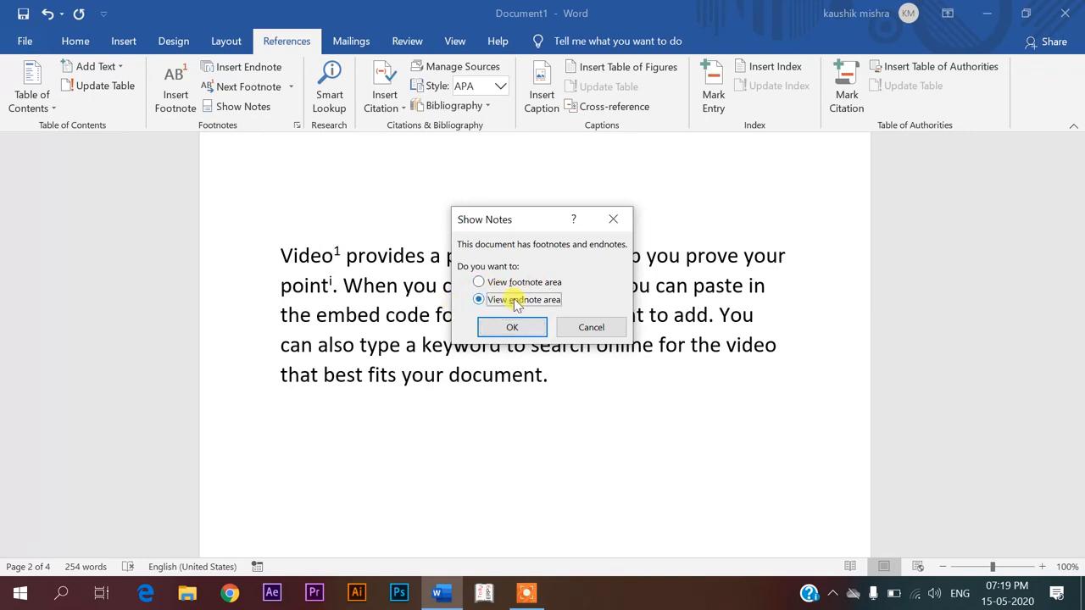
{"action": "left_click", "coordinate": [512, 326]}
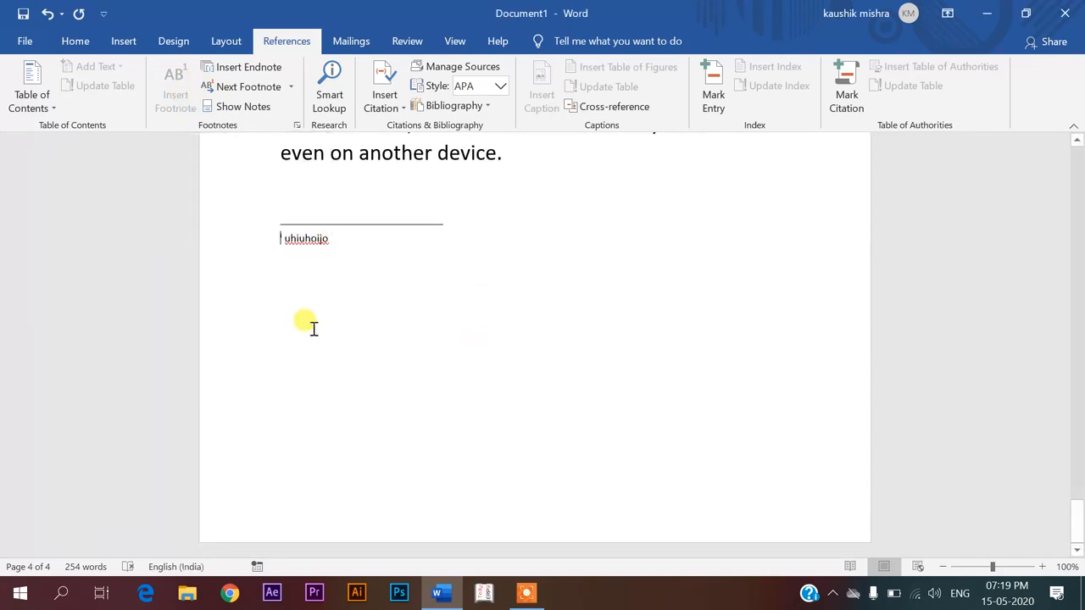
Return to the page 2 footnote and open the Next Footnote dropdown
{"action": "scroll", "coordinate": [311, 325], "scroll_direction": "up", "scroll_amount": 10}
{"action": "scroll", "coordinate": [310, 244], "scroll_direction": "up", "scroll_amount": 15}
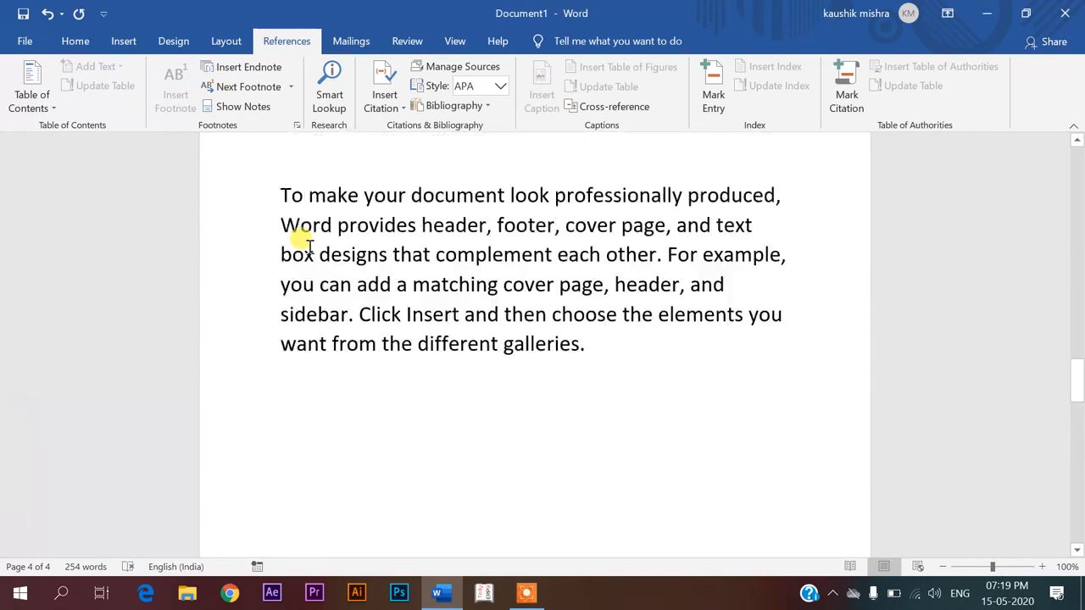
{"action": "left_click", "coordinate": [290, 87]}
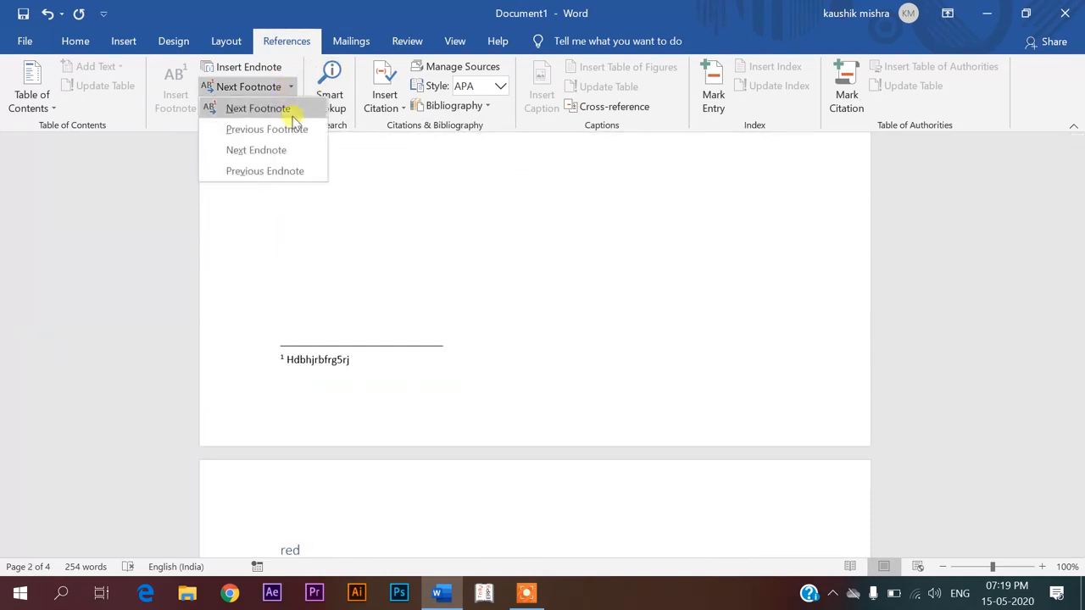
Choose Next Endnote to jump to the endnote
{"action": "left_click", "coordinate": [253, 149]}
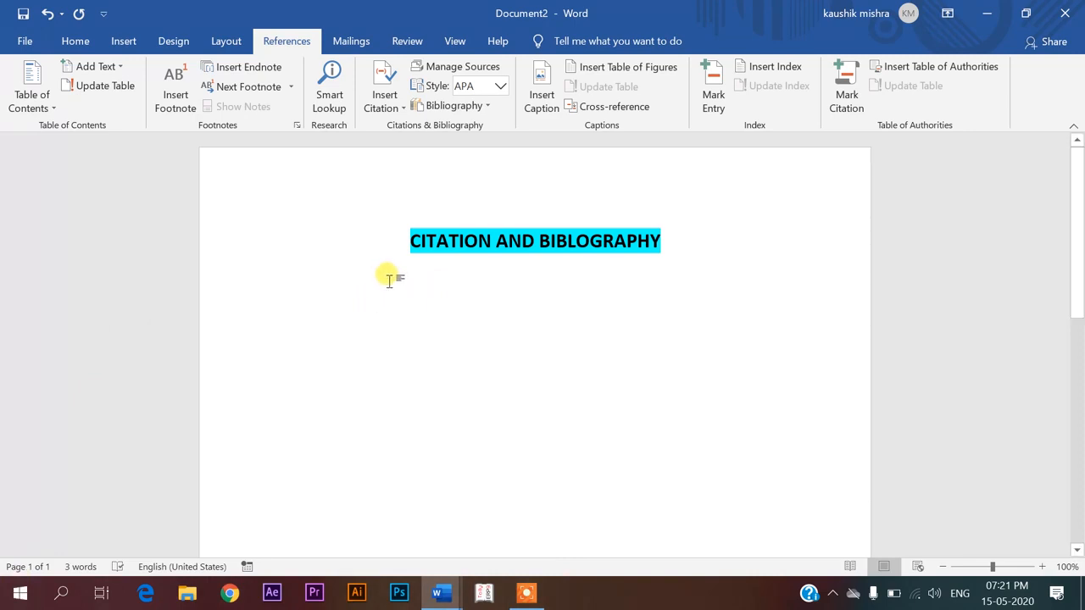
Start a new source from Insert Citation and set its language to English (India)
{"action": "left_click", "coordinate": [400, 102]}
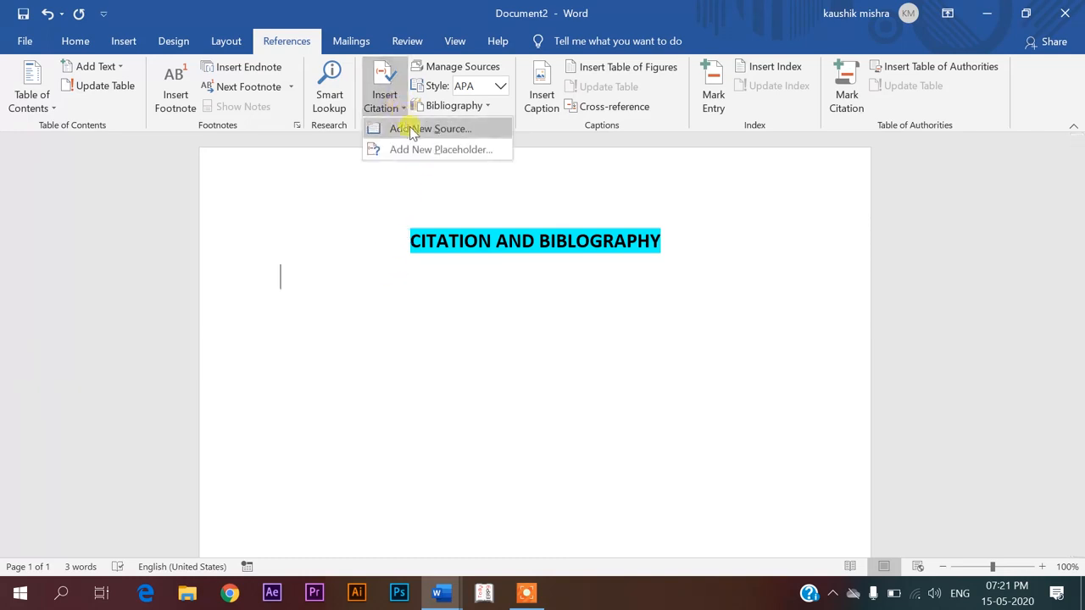
{"action": "left_click", "coordinate": [437, 130]}
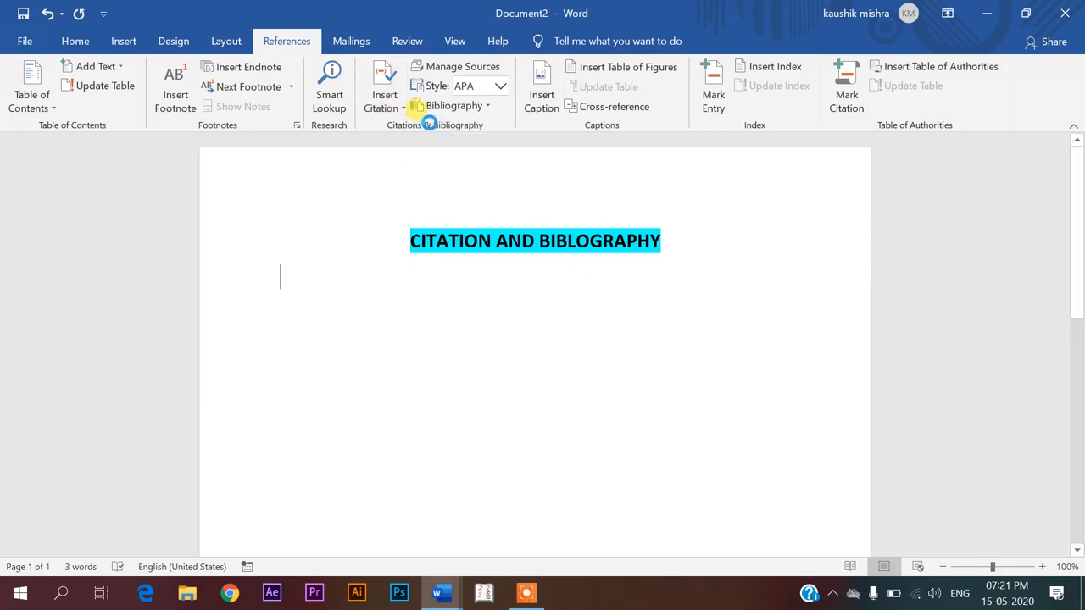
{"action": "left_click_drag", "start_coordinate": [416, 152], "coordinate": [542, 161]}
{"action": "left_click_drag", "start_coordinate": [421, 169], "coordinate": [371, 163]}
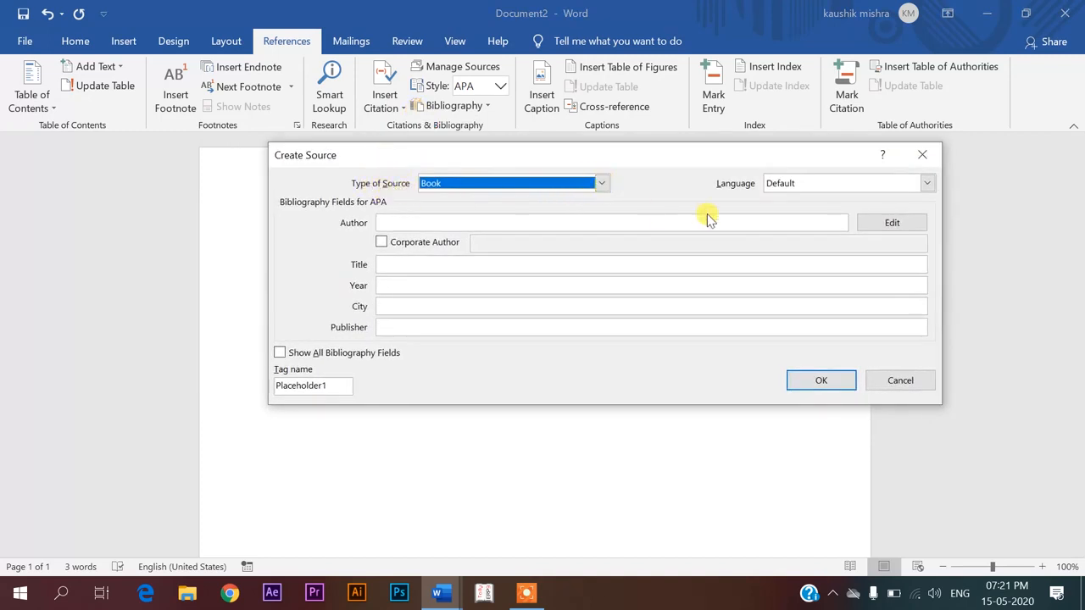
{"action": "left_click", "coordinate": [811, 183]}
{"action": "left_click", "coordinate": [830, 211]}
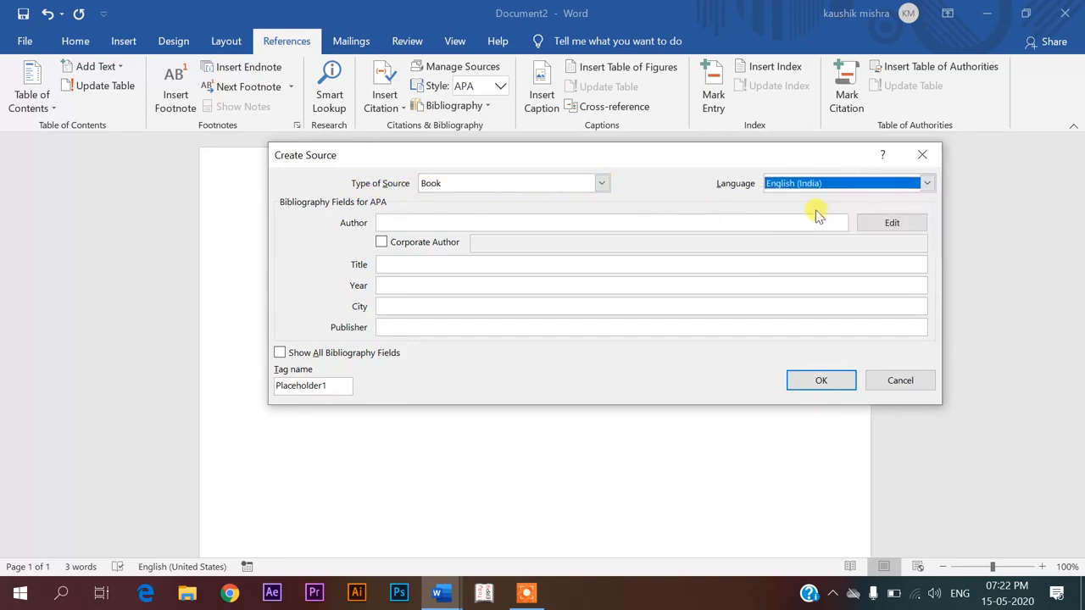
Step through the Author, Title, Year, City and Publisher fields, then show and hide all bibliography fields
{"action": "left_click", "coordinate": [450, 221]}
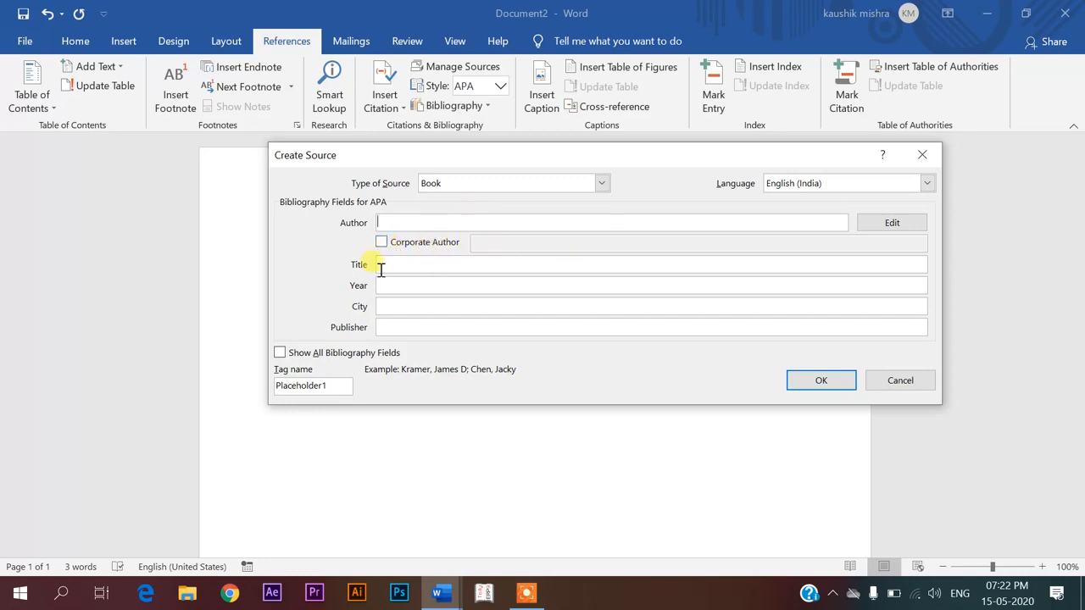
{"action": "left_click", "coordinate": [446, 268]}
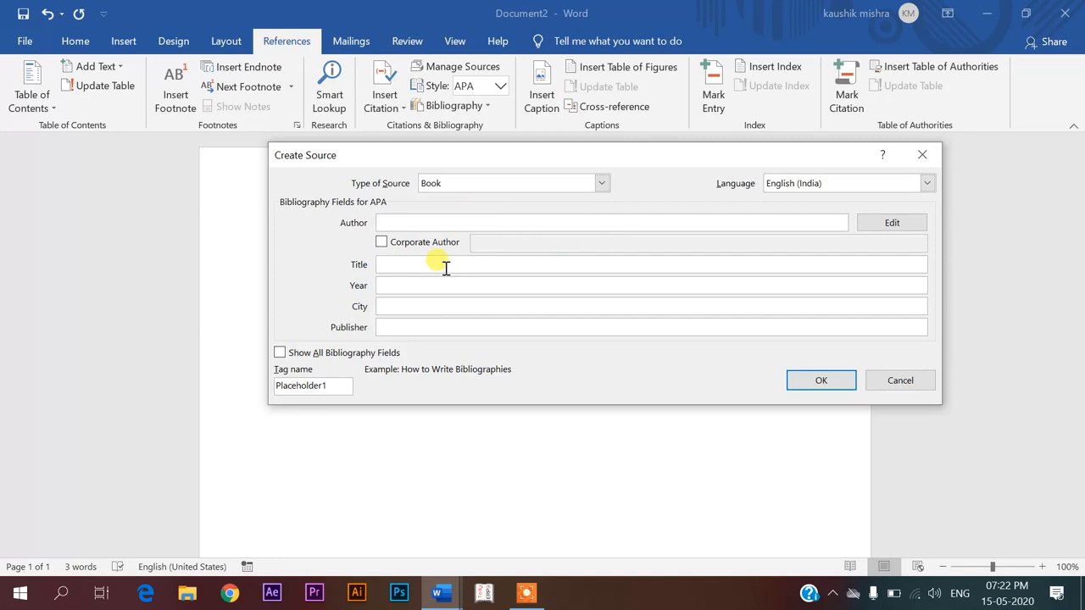
{"action": "left_click", "coordinate": [422, 285]}
{"action": "left_click", "coordinate": [427, 305]}
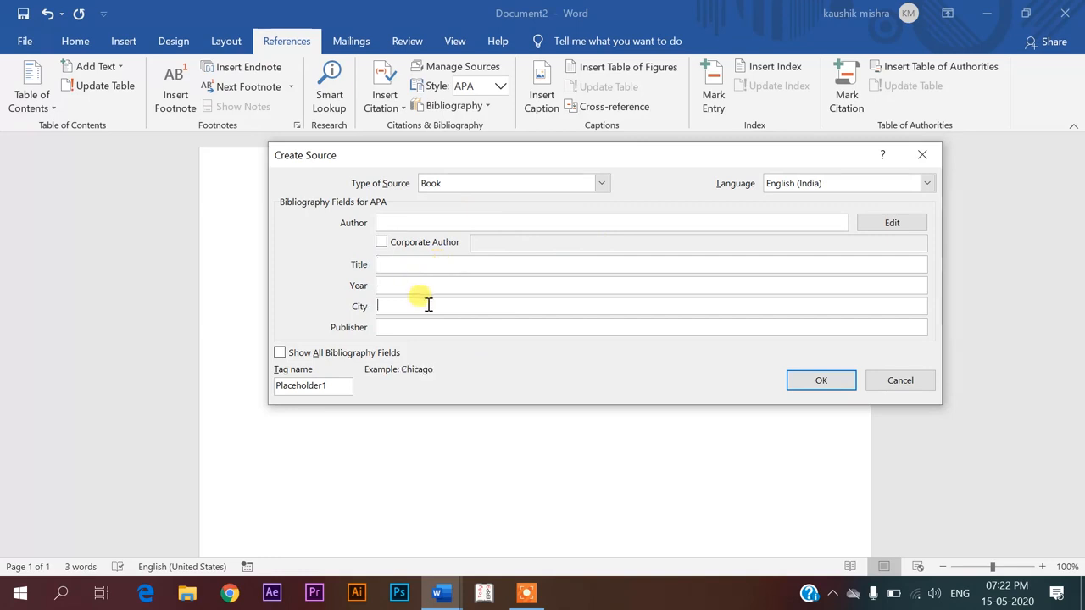
{"action": "left_click", "coordinate": [418, 330]}
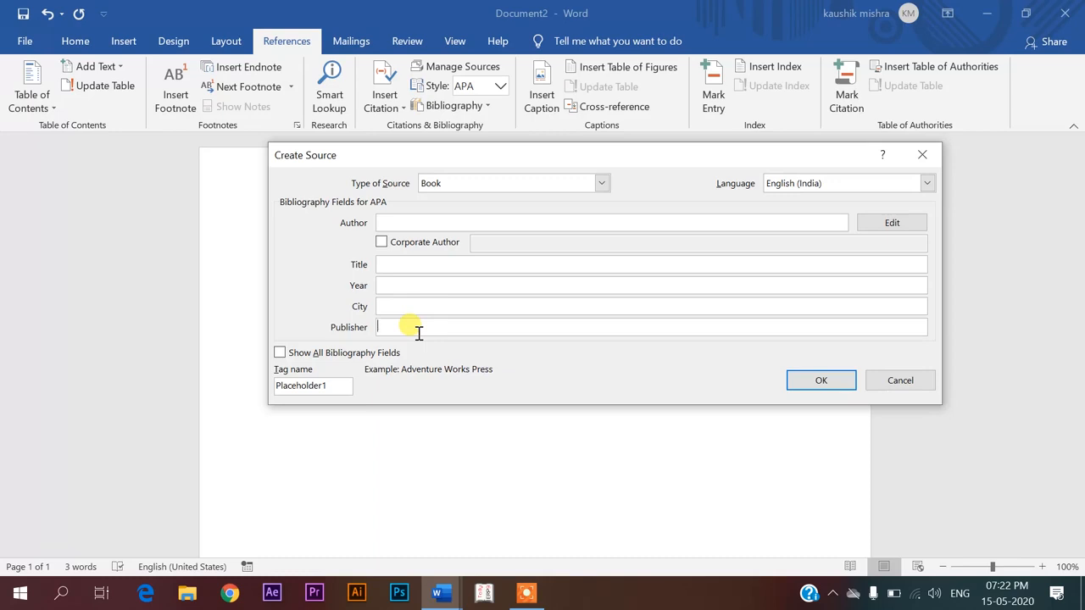
{"action": "left_click", "coordinate": [290, 358]}
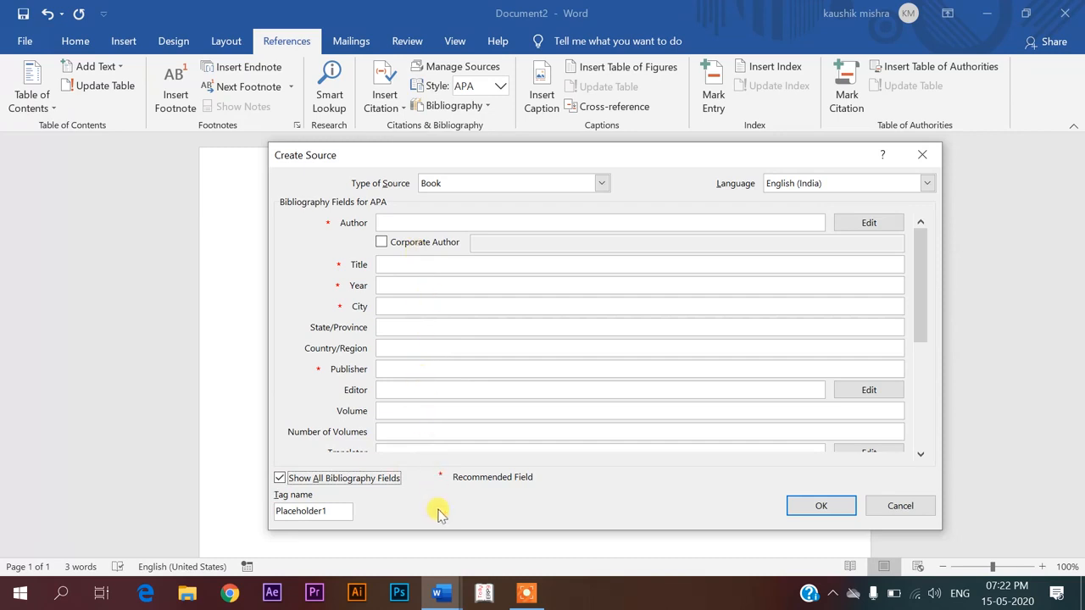
{"action": "left_click", "coordinate": [282, 478]}
{"action": "left_click", "coordinate": [393, 223]}
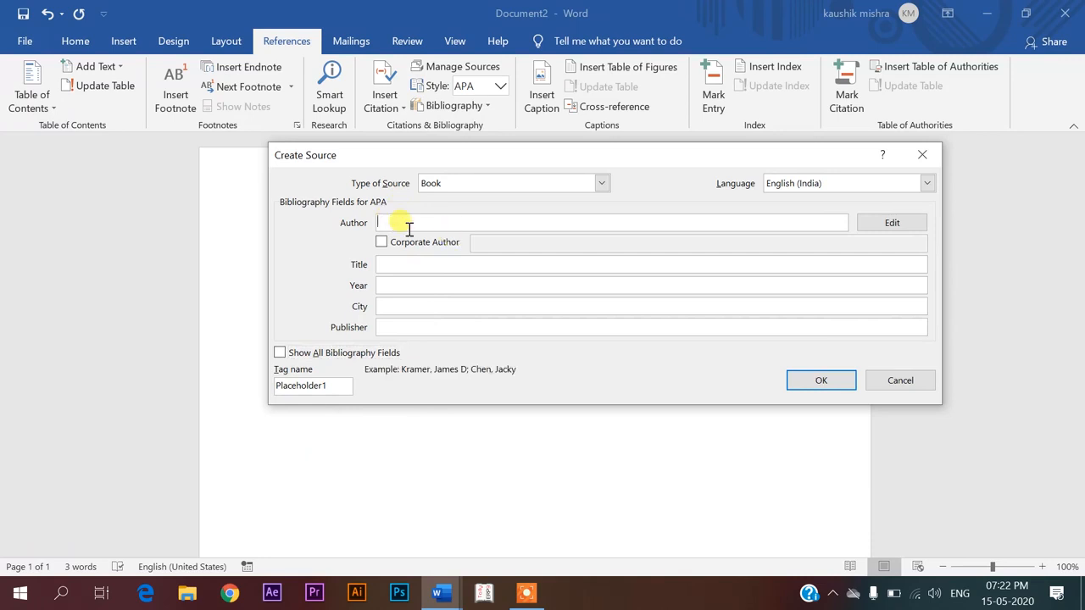
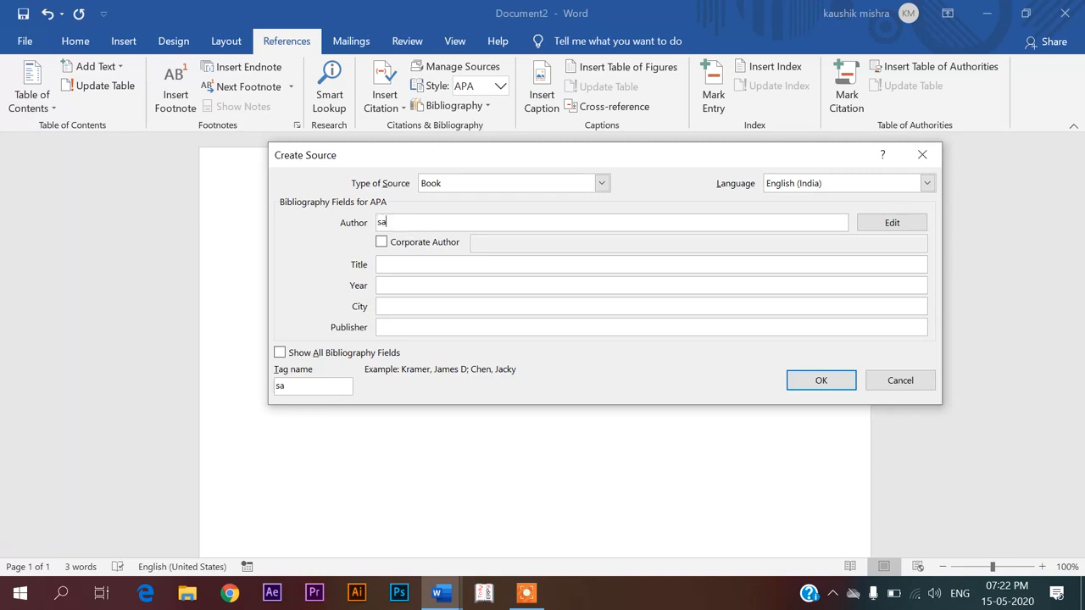
Enter the author's name, title 'the forest', year 2020, city delhi, publisher 'the times of india', and insert the citation
{"action": "left_click", "coordinate": [390, 265]}
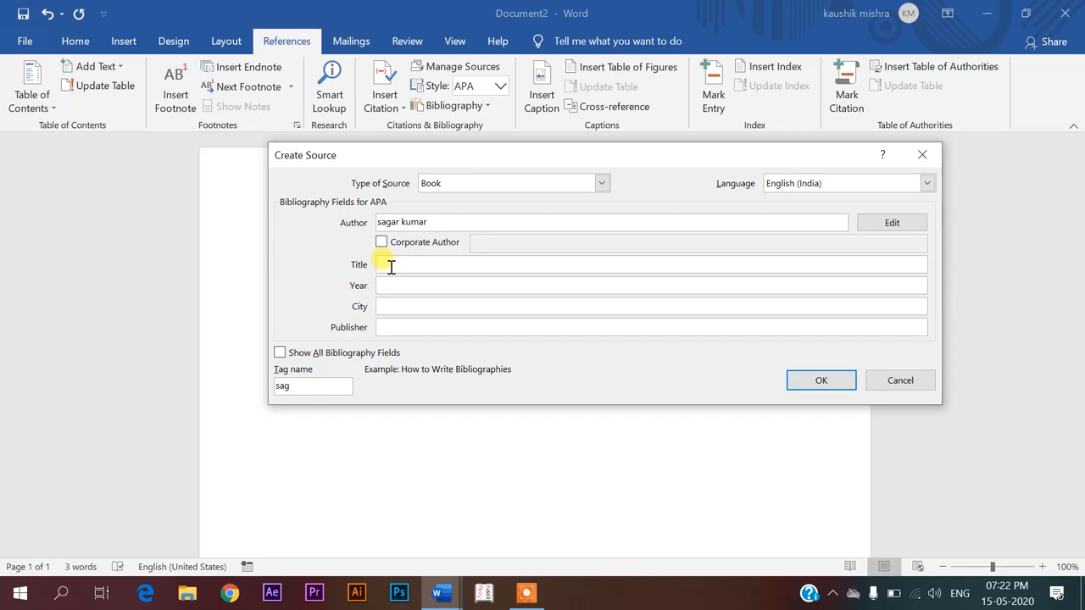
{"action": "type", "text": "the forest"}
{"action": "left_click", "coordinate": [383, 286]}
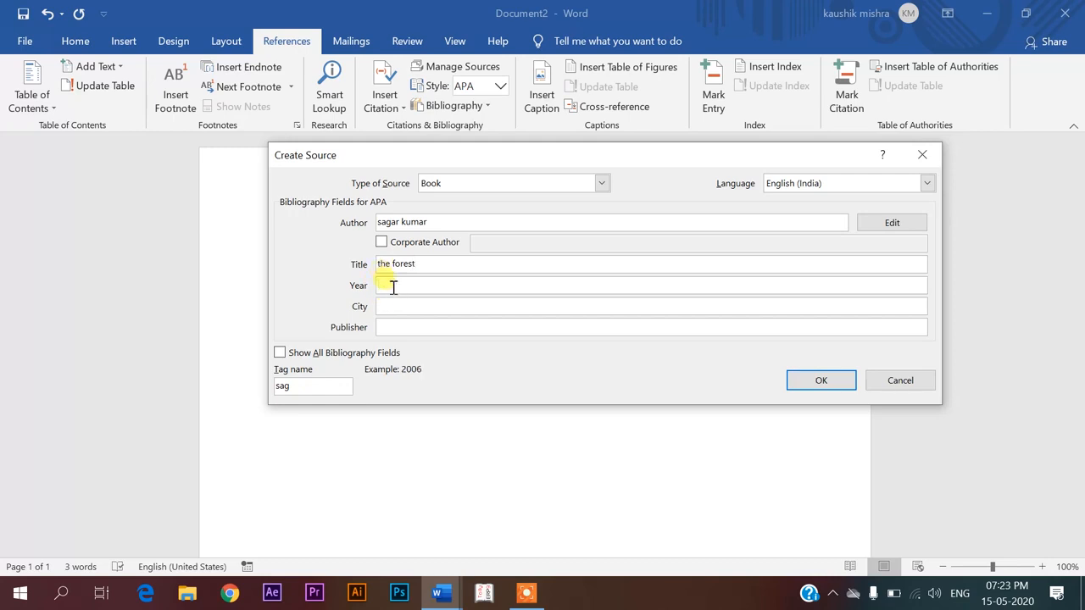
{"action": "type", "text": "2020"}
{"action": "left_click", "coordinate": [397, 308]}
{"action": "type", "text": "de"}
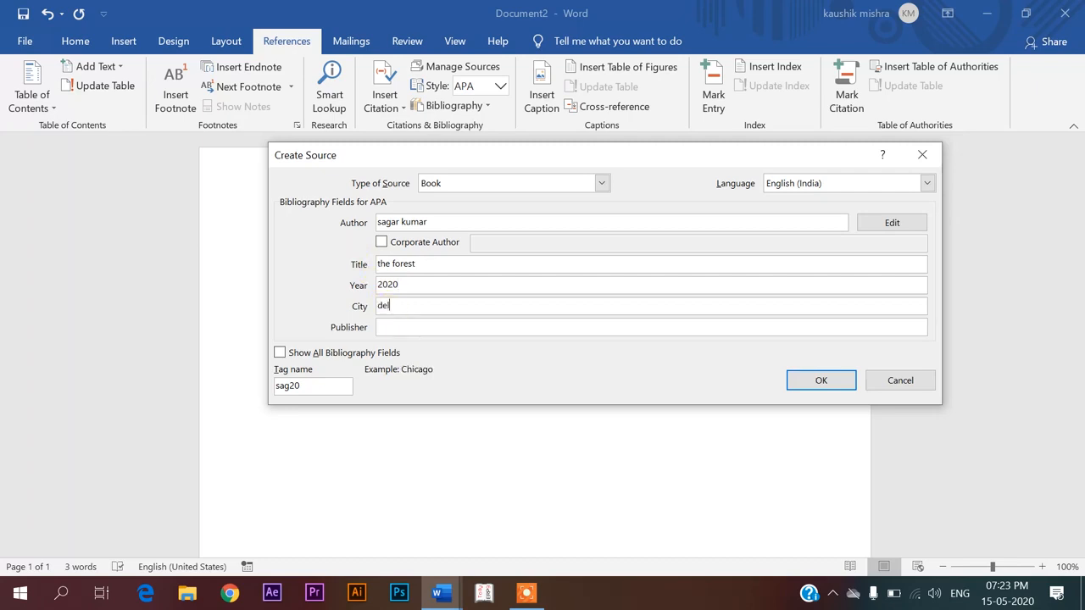
{"action": "type", "text": "lhi"}
{"action": "left_click", "coordinate": [401, 325]}
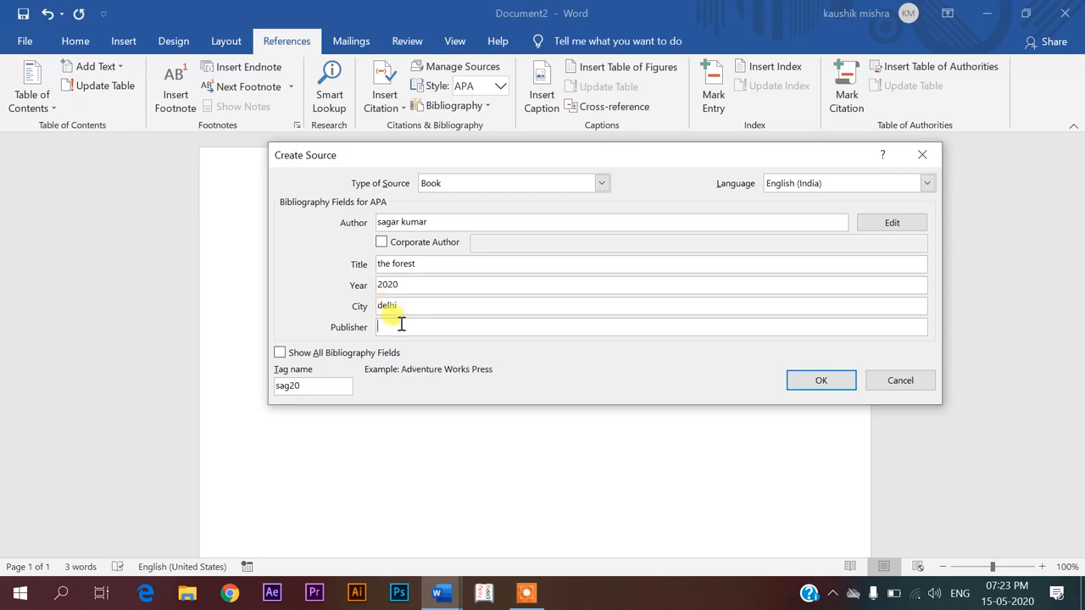
{"action": "type", "text": "the times of ind"}
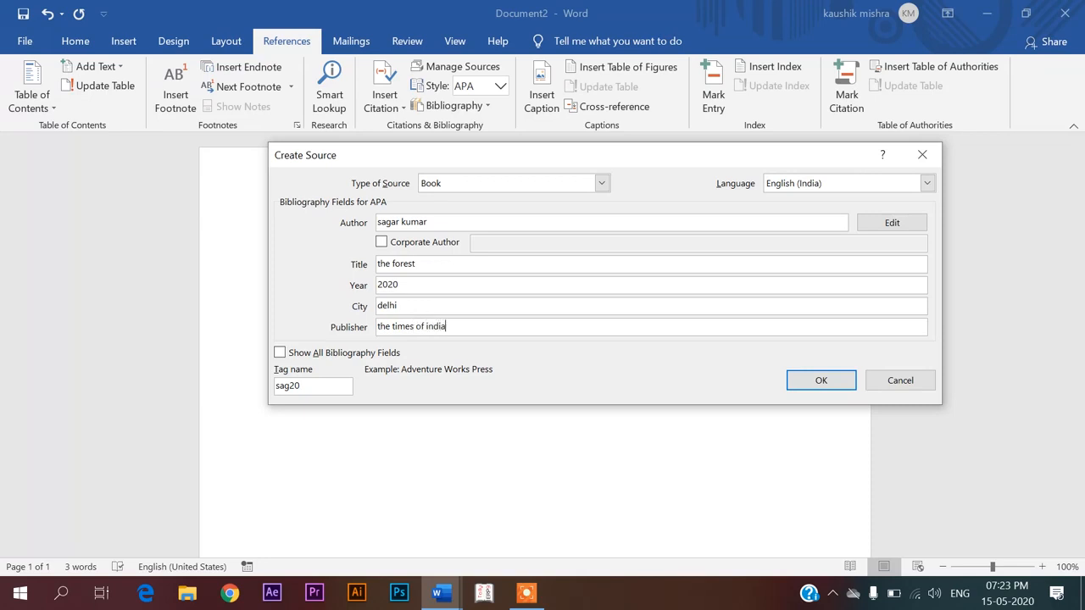
{"action": "type", "text": "ia"}
{"action": "left_click", "coordinate": [800, 382]}
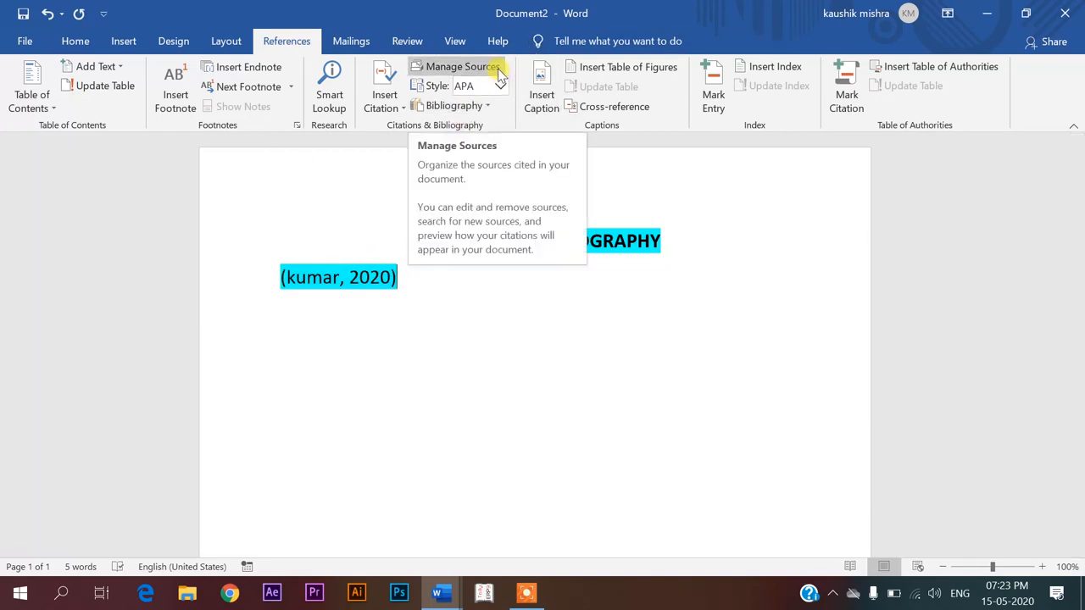
{"action": "left_click", "coordinate": [476, 73]}
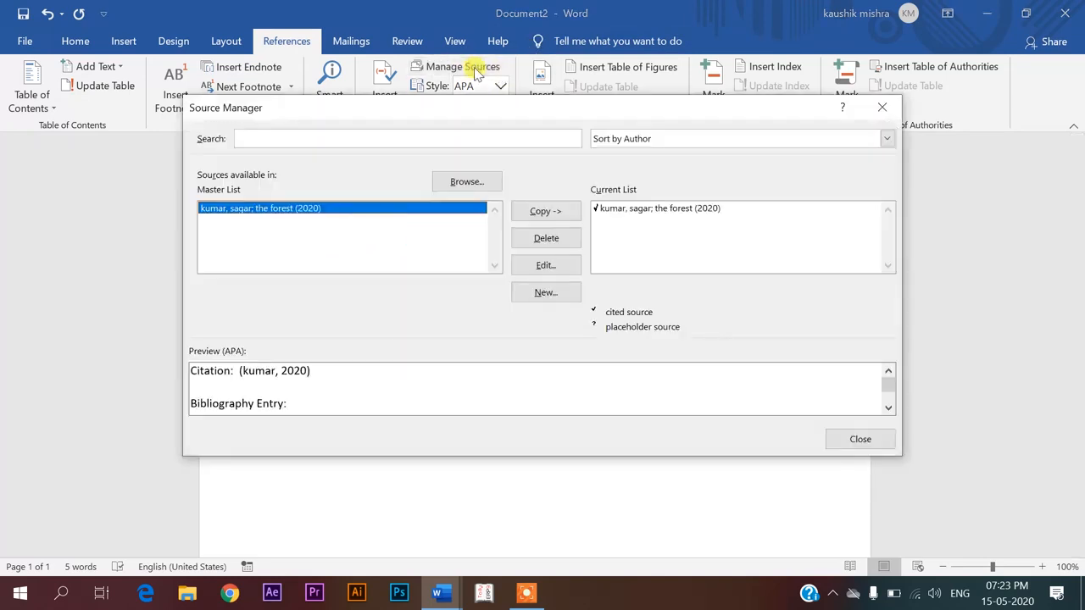
{"action": "left_click_drag", "start_coordinate": [447, 108], "coordinate": [625, 104]}
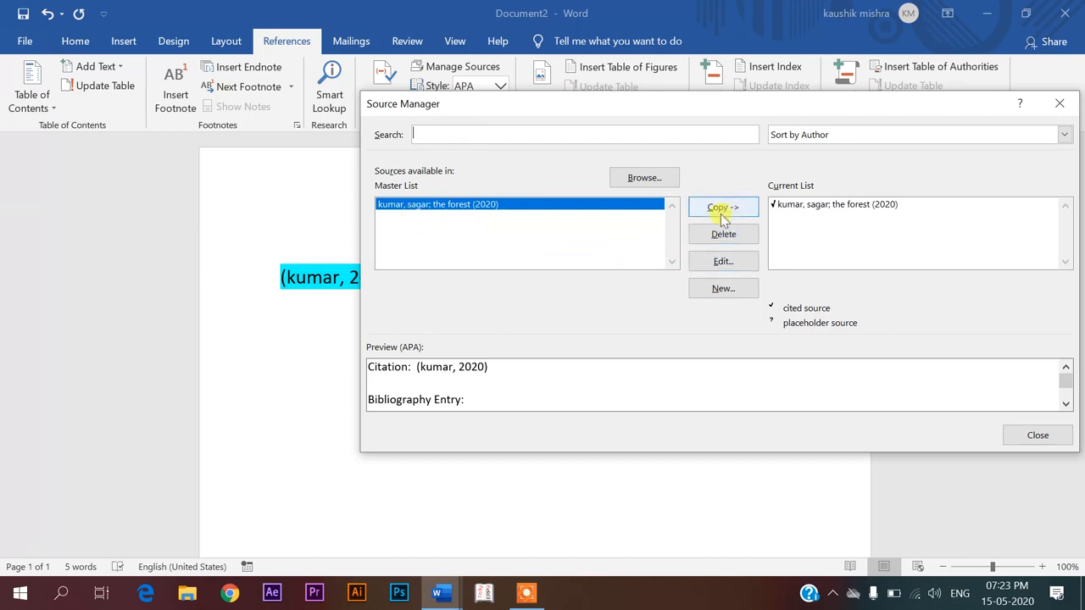
{"action": "left_click", "coordinate": [1061, 102]}
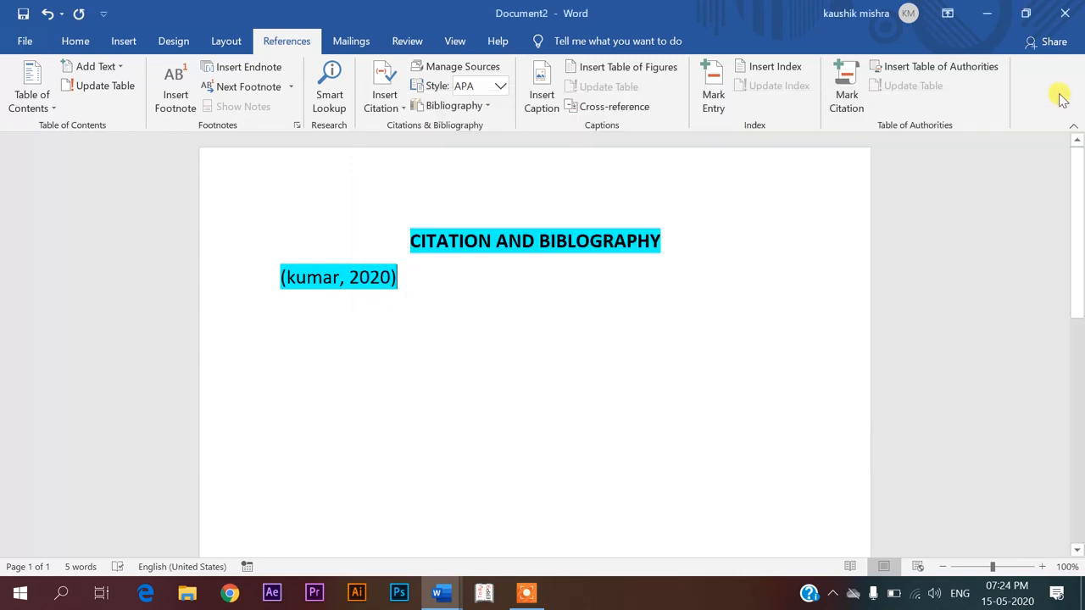
Switch the citation style to Chicago, then to GOST, and open the Bibliography gallery
{"action": "left_click", "coordinate": [501, 85]}
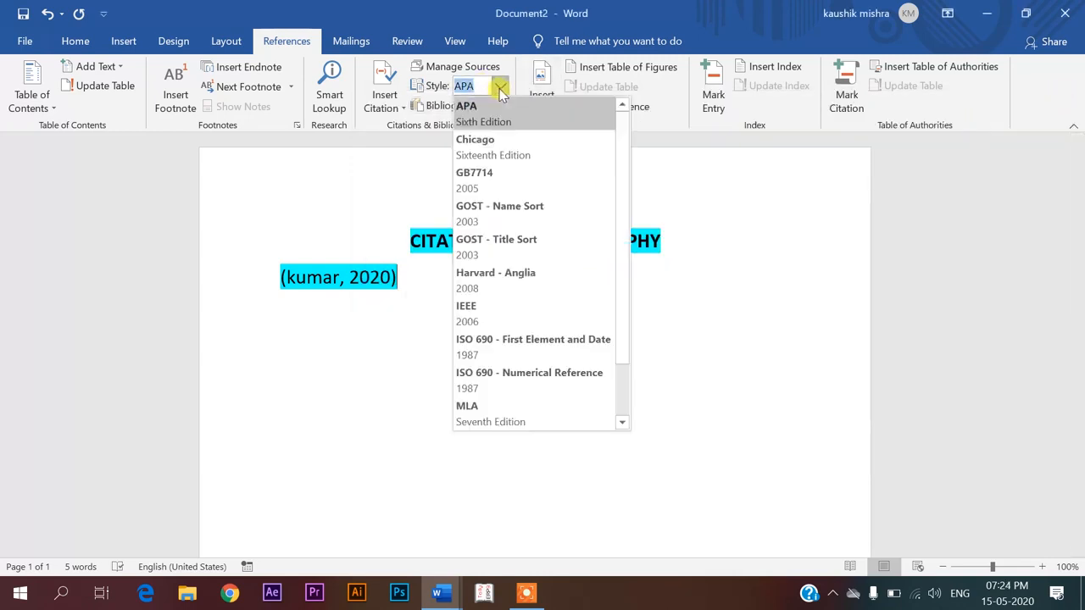
{"action": "left_click", "coordinate": [496, 140]}
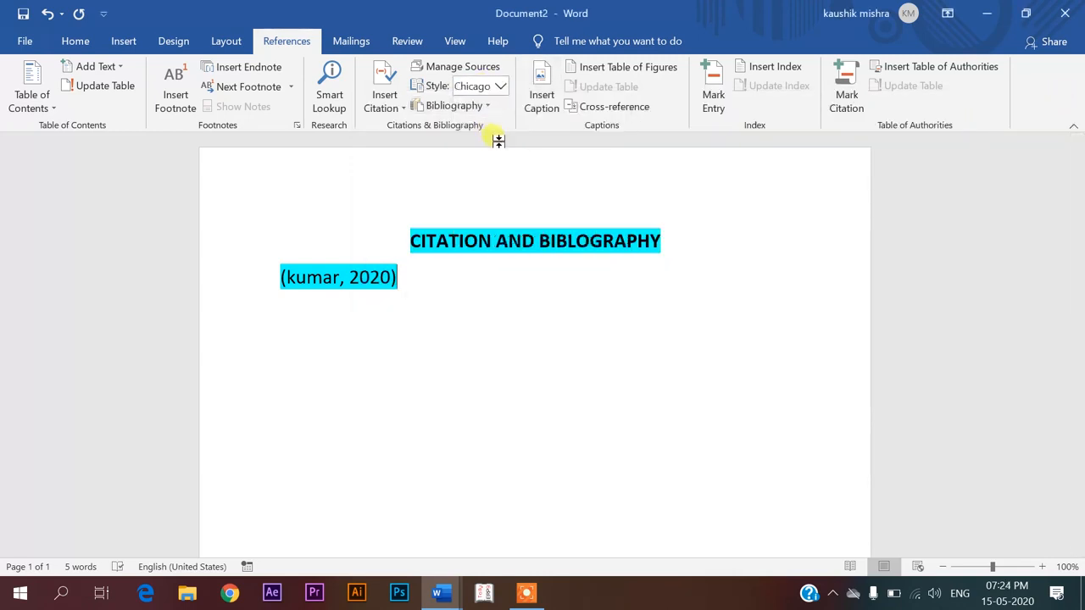
{"action": "left_click", "coordinate": [501, 85]}
{"action": "left_click", "coordinate": [498, 238]}
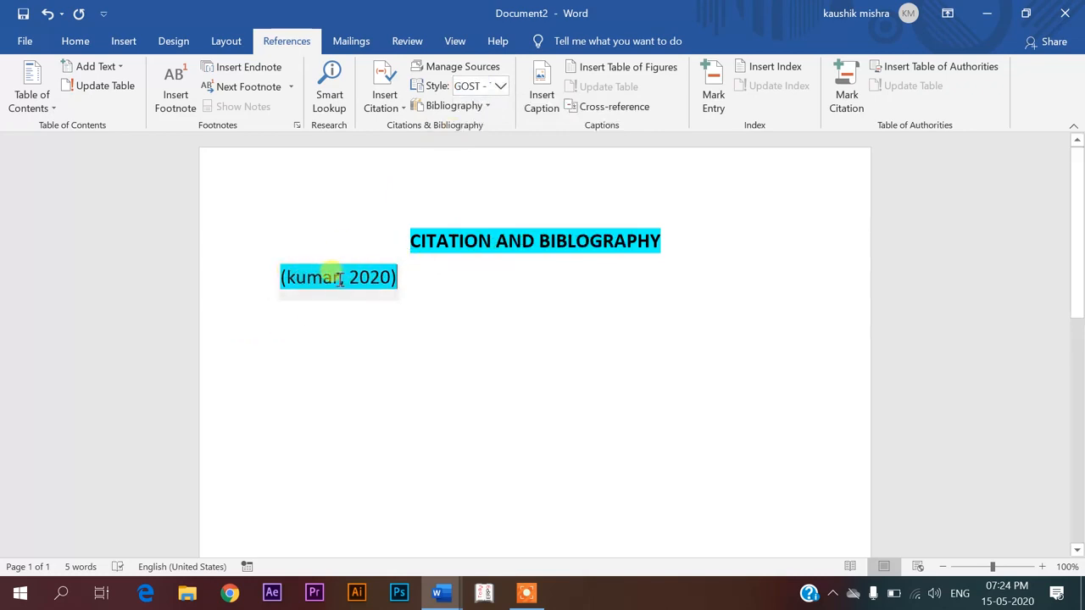
{"action": "left_click", "coordinate": [483, 107]}
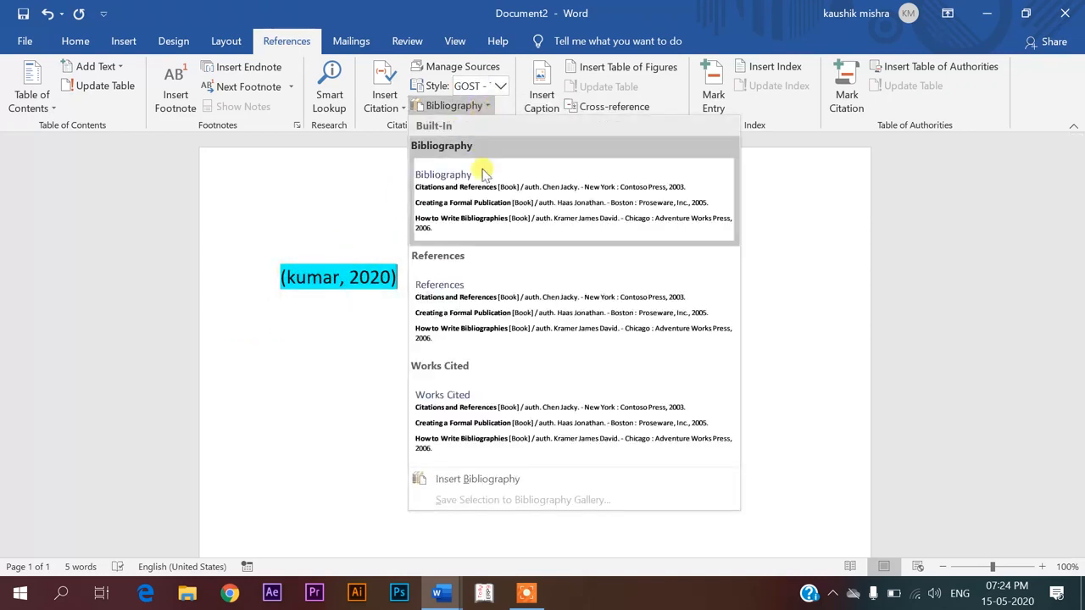
Insert the built-in Bibliography and cycle styles through GB7714 and Chicago, ending on GOST - Name Sort
{"action": "left_click", "coordinate": [482, 186]}
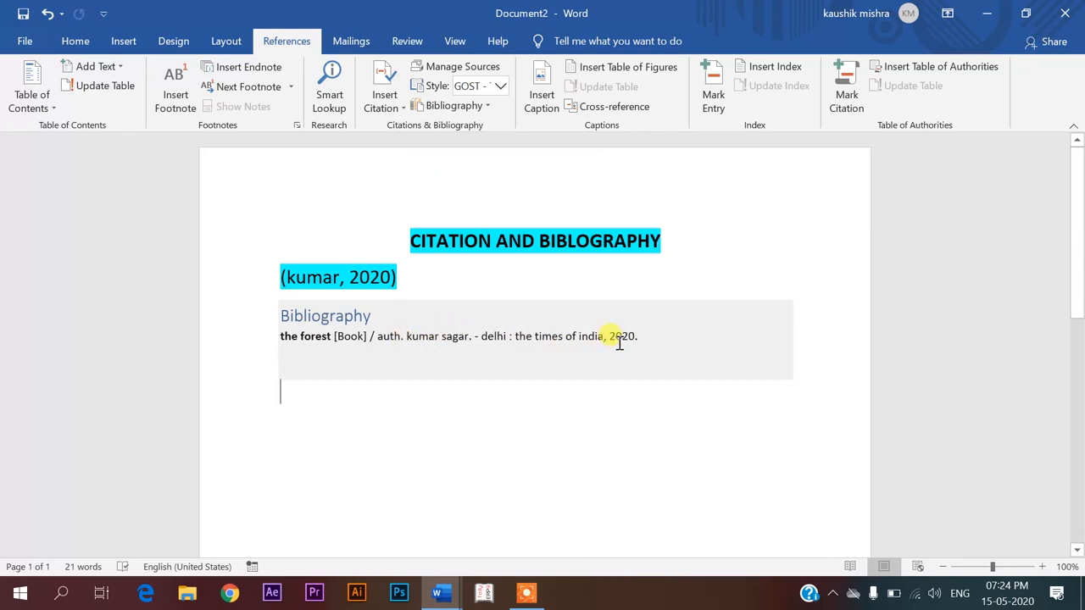
{"action": "left_click", "coordinate": [503, 87]}
{"action": "left_click", "coordinate": [469, 175]}
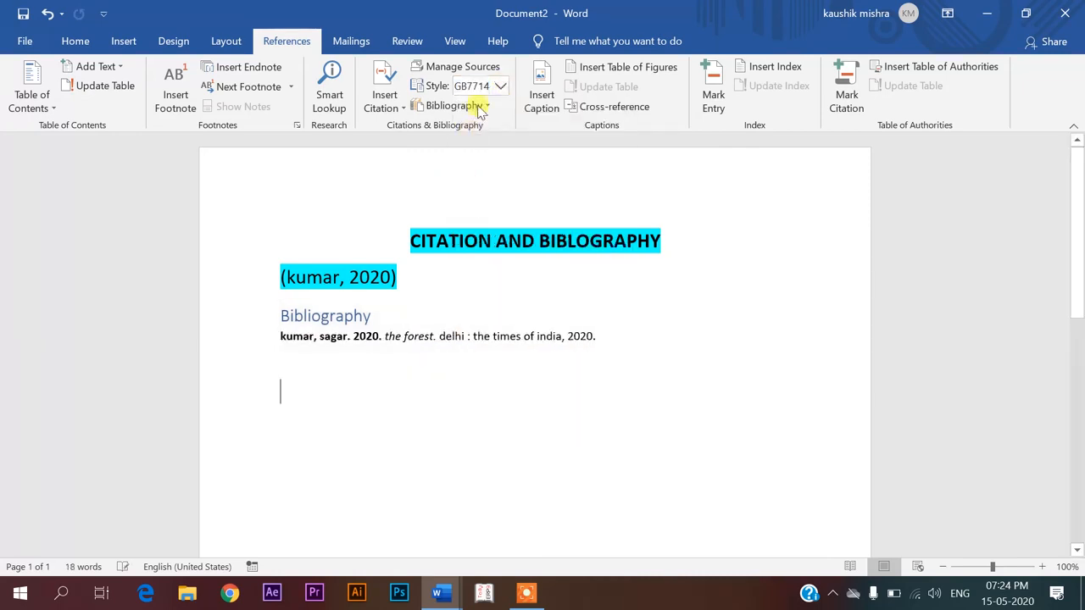
{"action": "left_click", "coordinate": [500, 88]}
{"action": "left_click", "coordinate": [483, 139]}
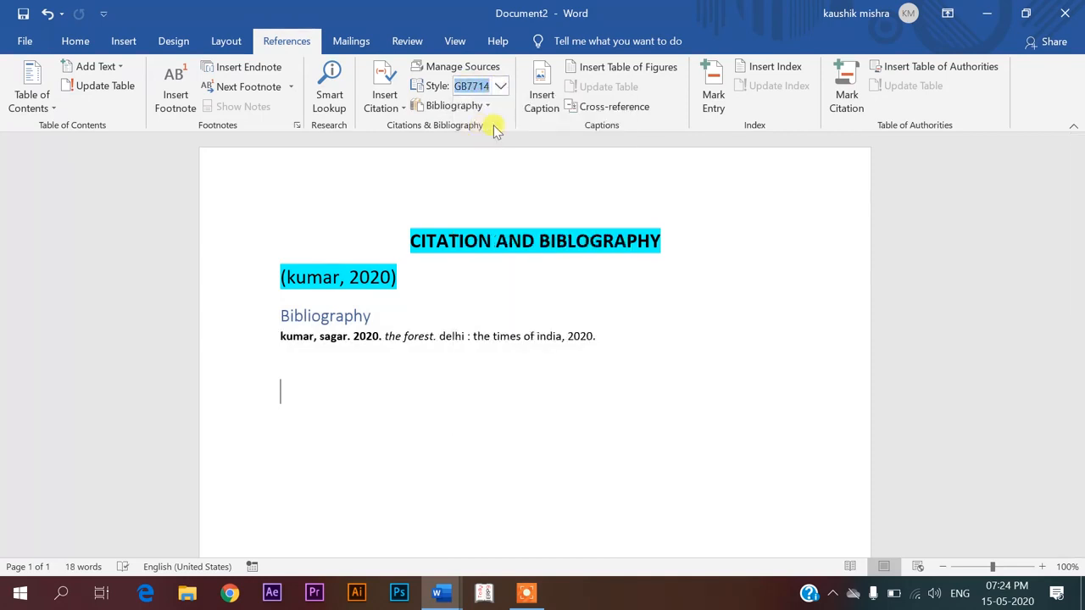
{"action": "left_click", "coordinate": [500, 86]}
{"action": "left_click", "coordinate": [479, 203]}
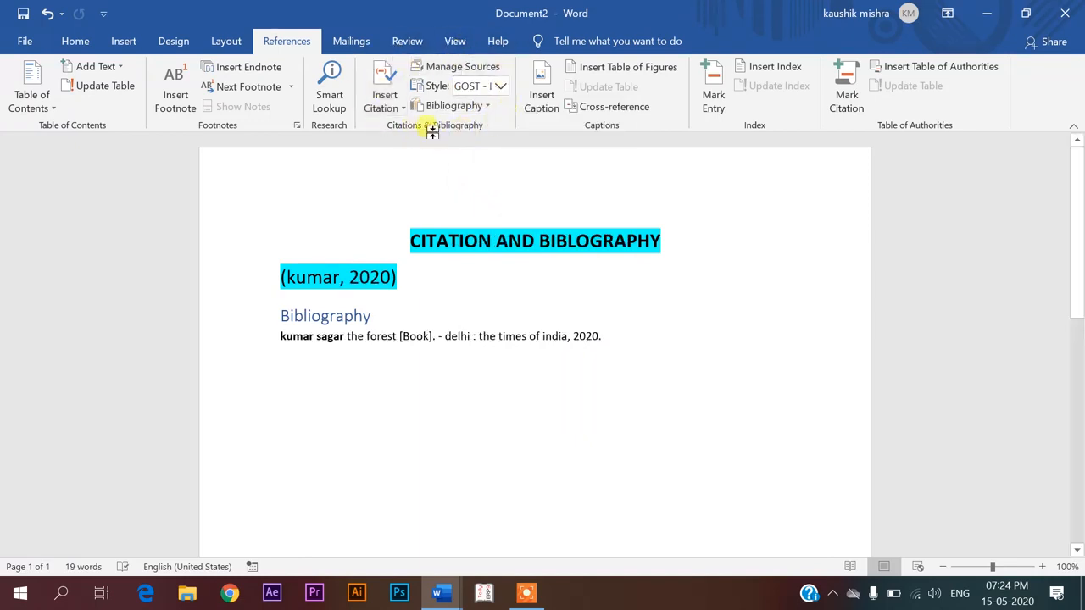
{"action": "left_click", "coordinate": [499, 87]}
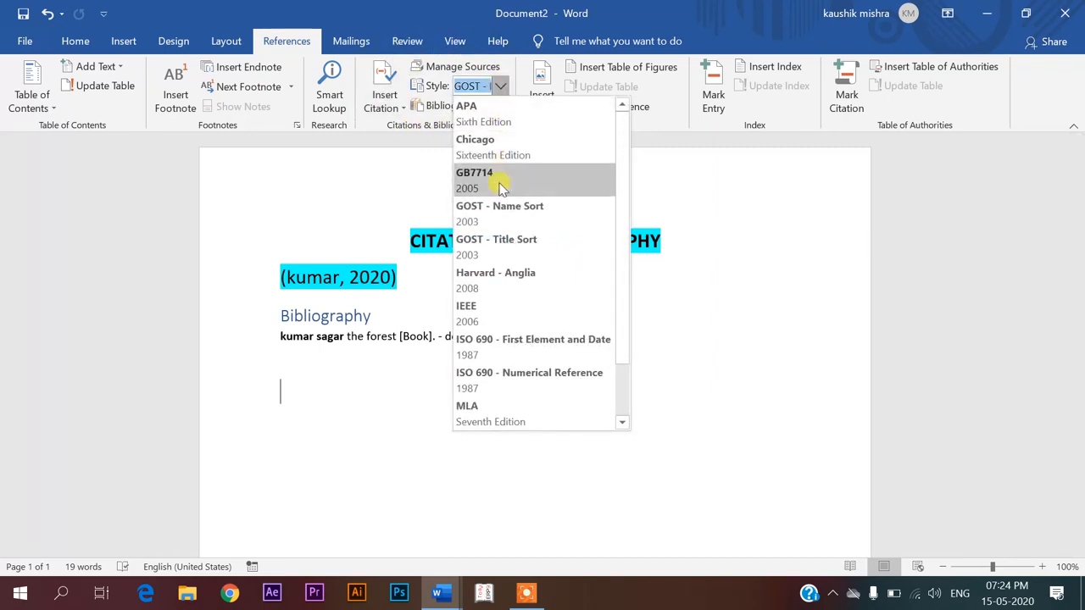
{"action": "key", "text": "Escape"}
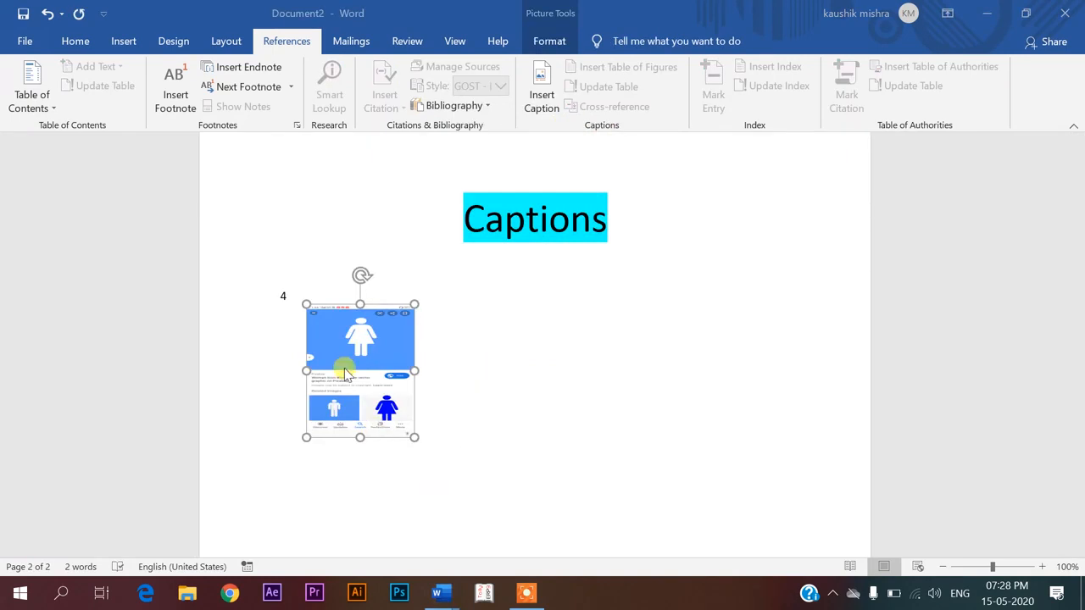
Delete the stray 4 beside the picture
{"action": "left_click", "coordinate": [286, 294]}
{"action": "key", "text": "BackSpace"}
{"action": "left_click", "coordinate": [375, 383]}
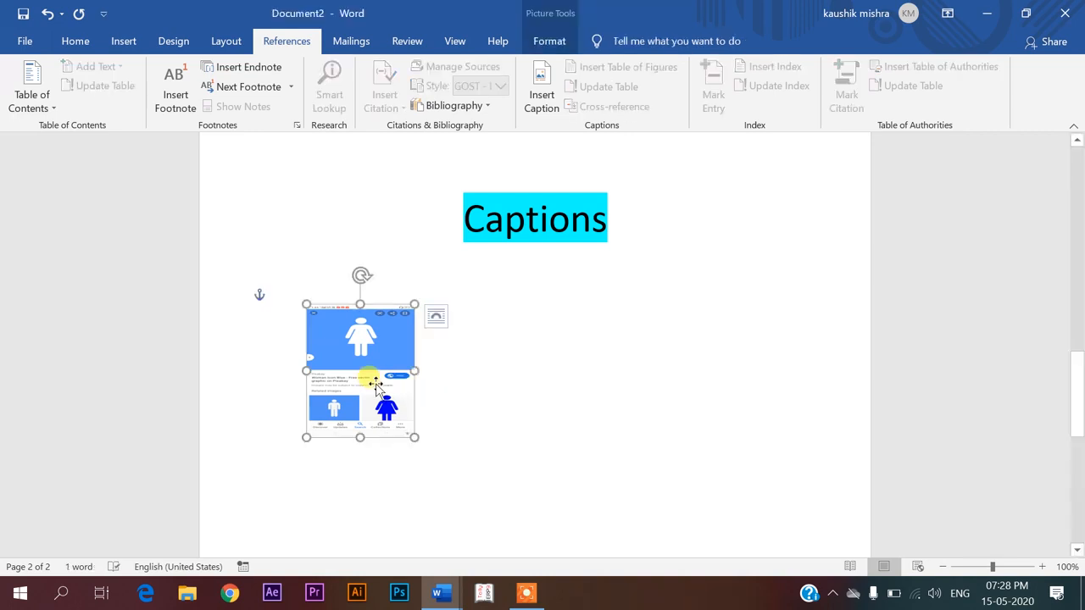
{"action": "left_click", "coordinate": [436, 346]}
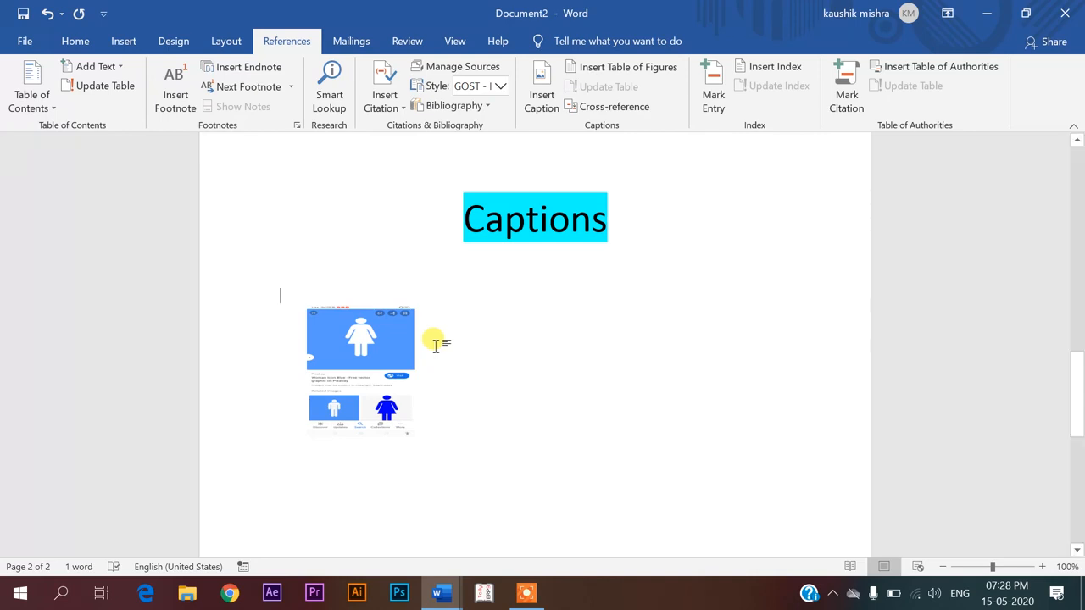
Add a Figure 1 caption below the picture with Insert Caption
{"action": "left_click", "coordinate": [332, 373]}
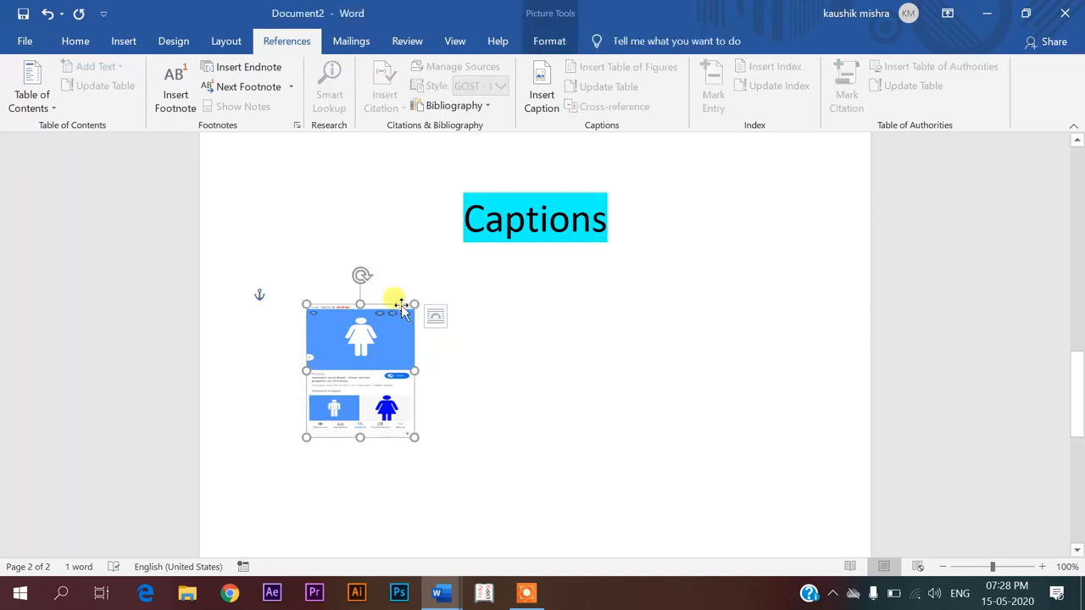
{"action": "left_click", "coordinate": [539, 100]}
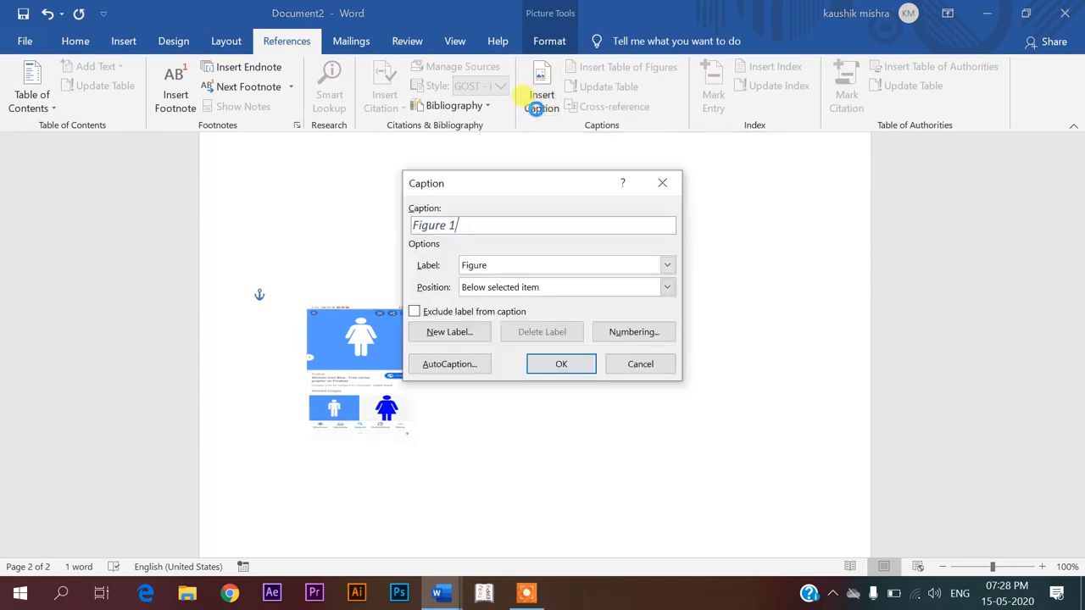
{"action": "left_click", "coordinate": [582, 366]}
{"action": "scroll", "coordinate": [485, 409], "scroll_direction": "down", "scroll_amount": 2}
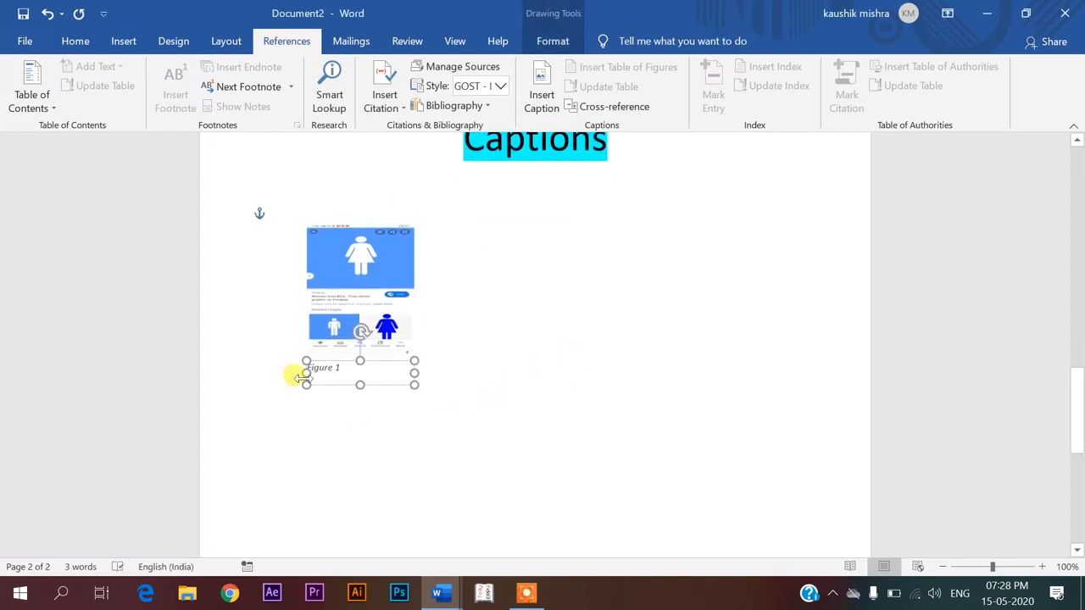
{"action": "left_click", "coordinate": [493, 343]}
{"action": "left_click", "coordinate": [388, 274]}
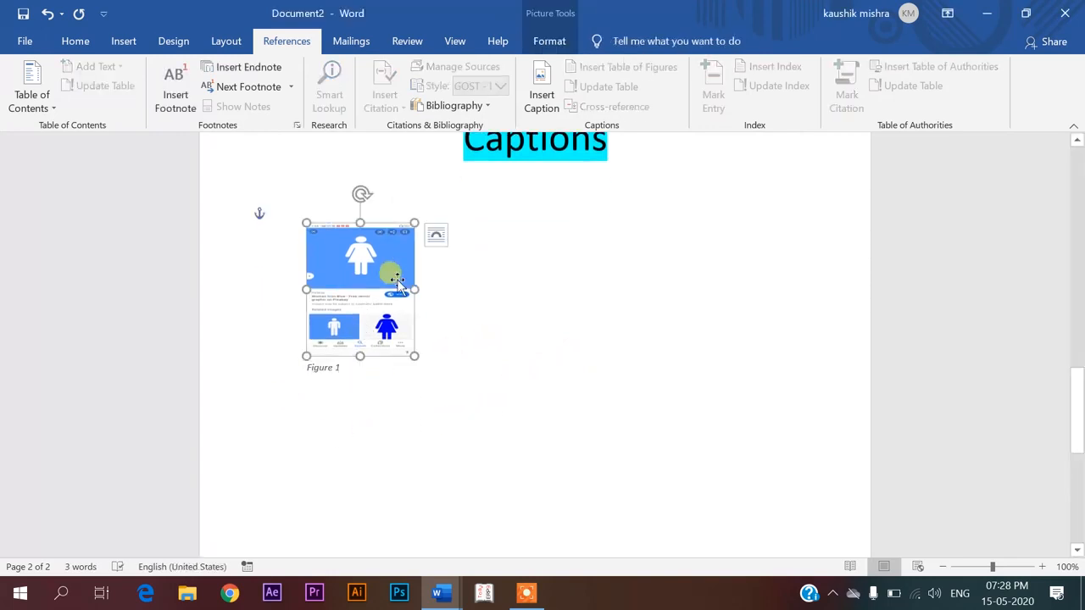
{"action": "scroll", "coordinate": [387, 274], "scroll_direction": "up", "scroll_amount": 4}
{"action": "left_click", "coordinate": [554, 330]}
{"action": "scroll", "coordinate": [555, 330], "scroll_direction": "down", "scroll_amount": 1}
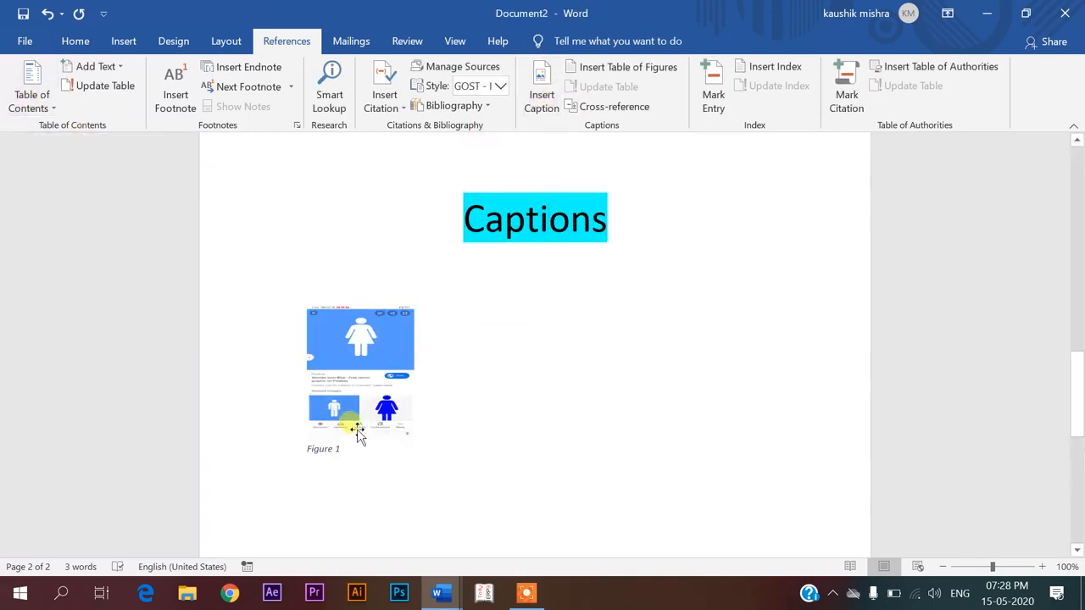
{"action": "scroll", "coordinate": [354, 373], "scroll_direction": "up", "scroll_amount": 10}
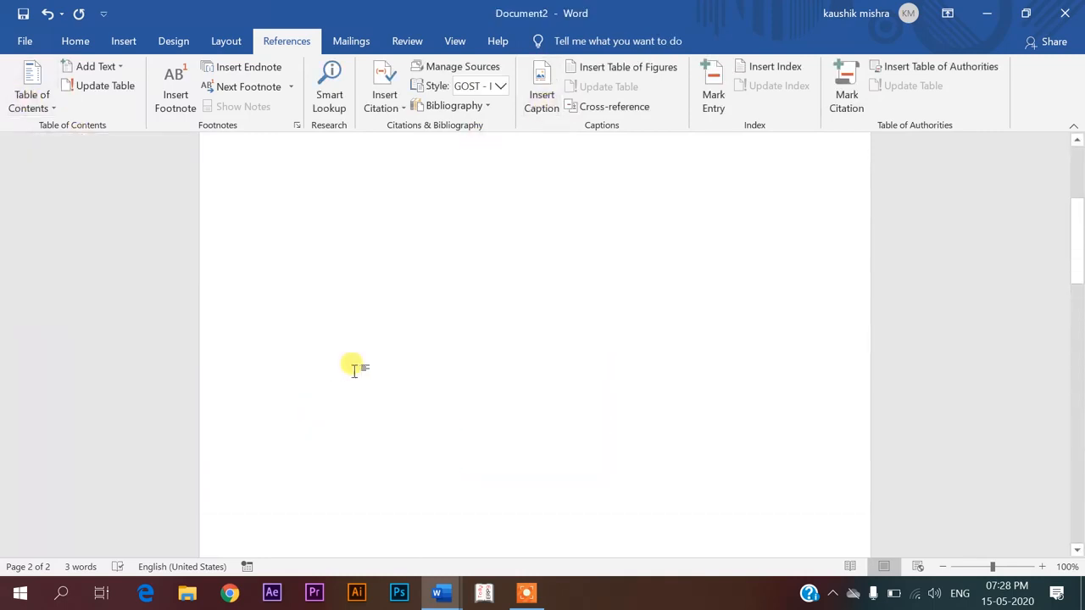
Insert a table of figures at the top of page 1
{"action": "left_click", "coordinate": [285, 215]}
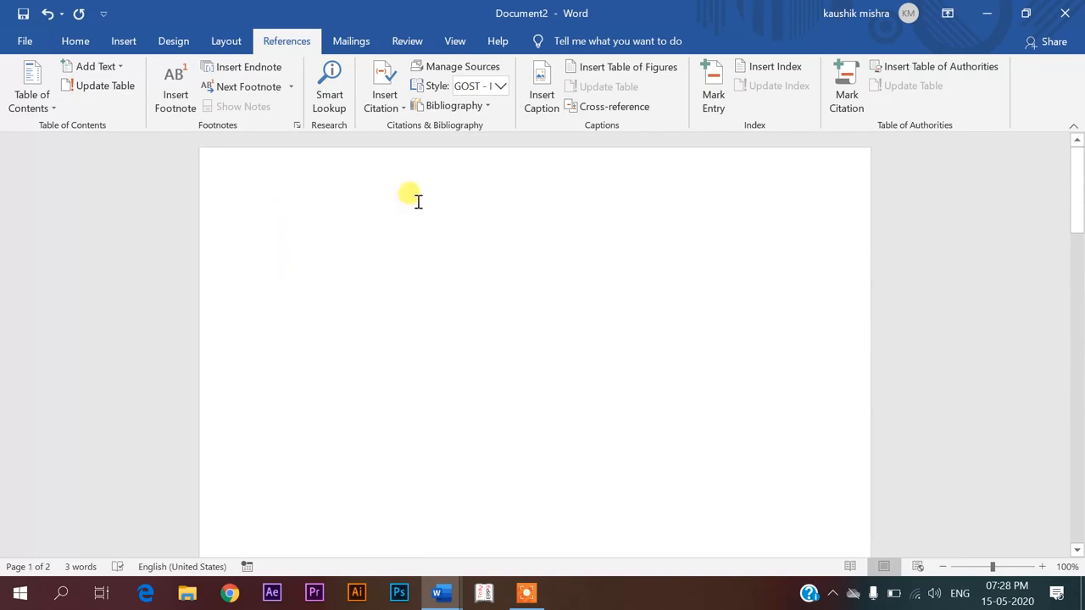
{"action": "left_click", "coordinate": [601, 64]}
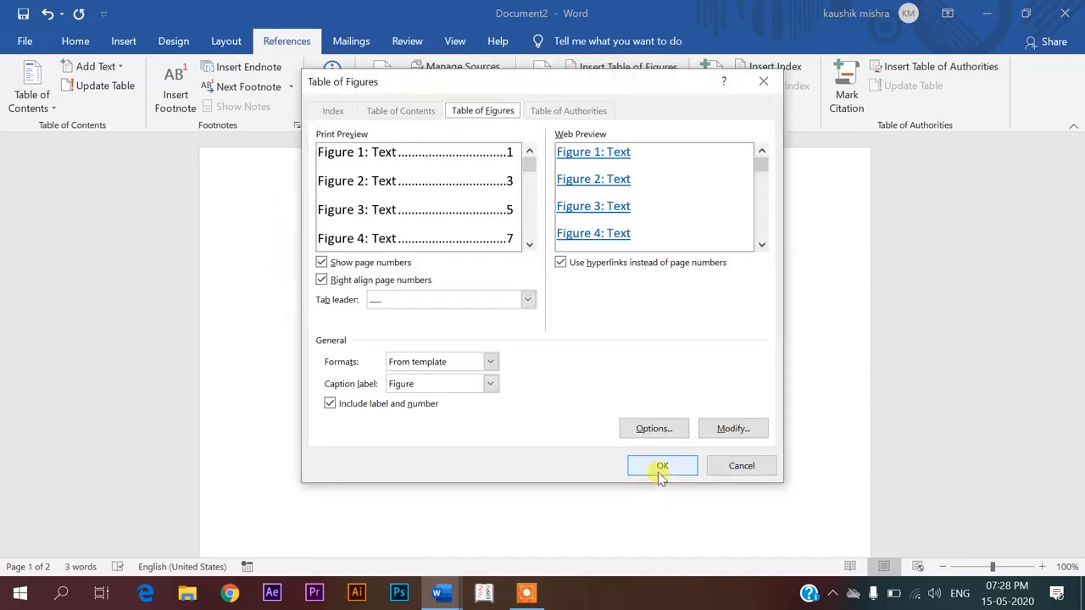
{"action": "left_click", "coordinate": [659, 474]}
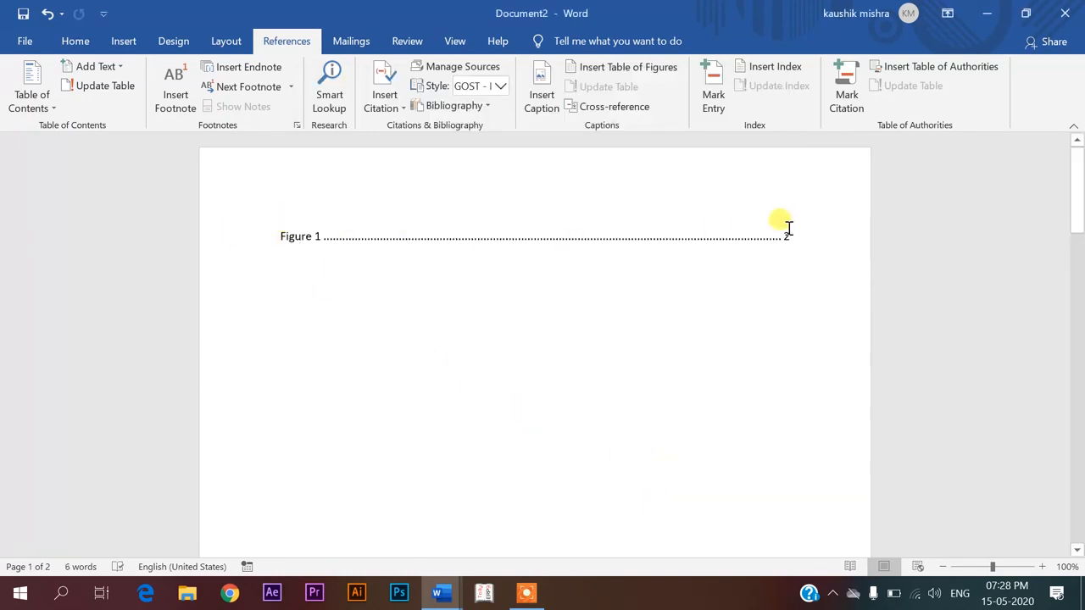
Follow the Figure 1 entry's link to the picture, then return to the table of figures
{"action": "left_click", "coordinate": [306, 239]}
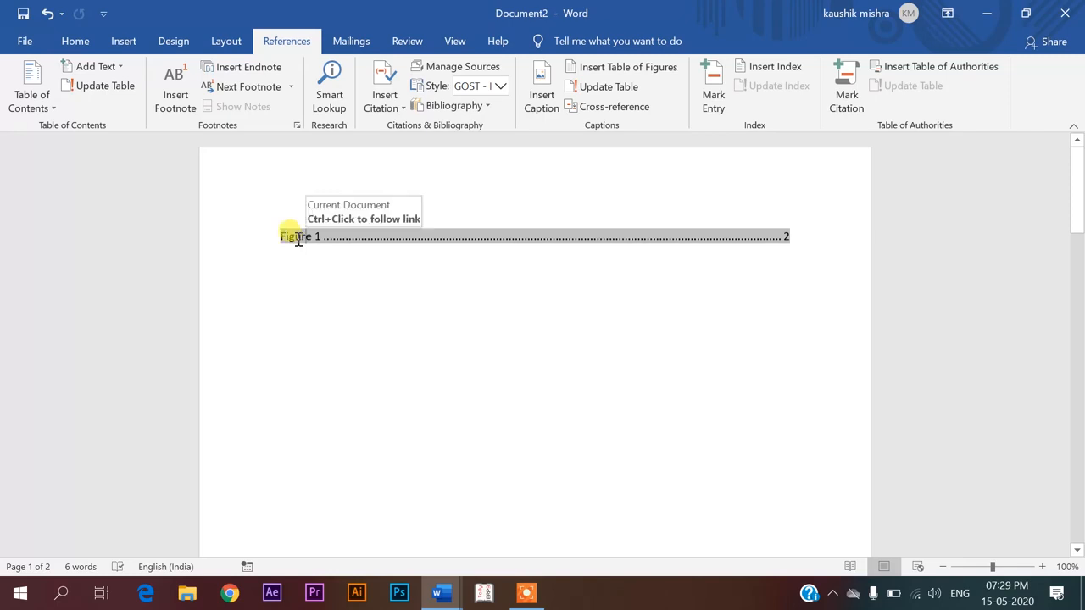
{"action": "left_click", "coordinate": [298, 241], "text": "ctrl"}
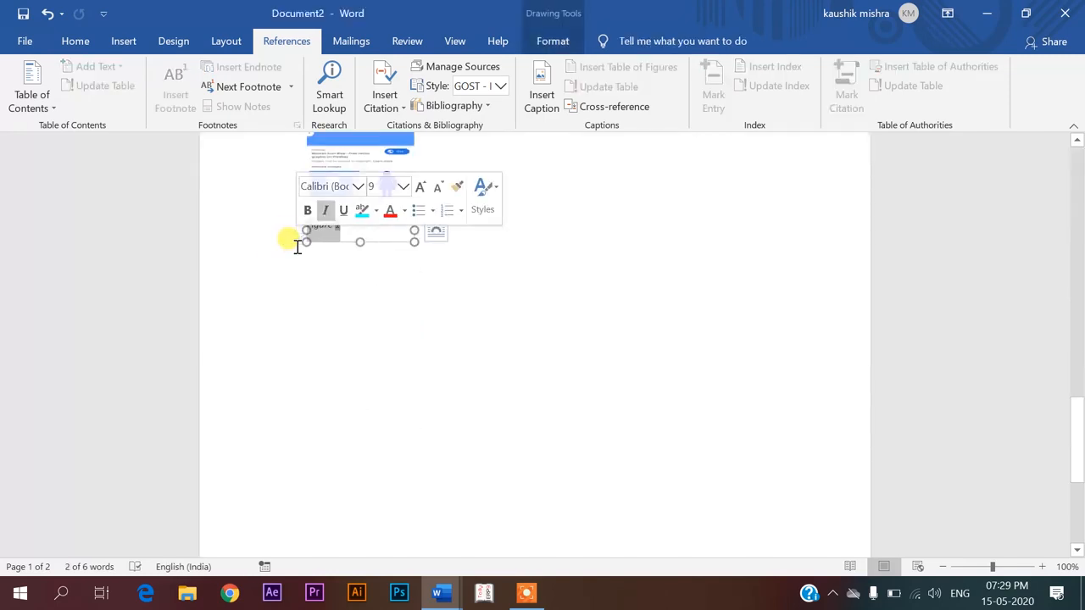
{"action": "scroll", "coordinate": [297, 246], "scroll_direction": "up", "scroll_amount": 10}
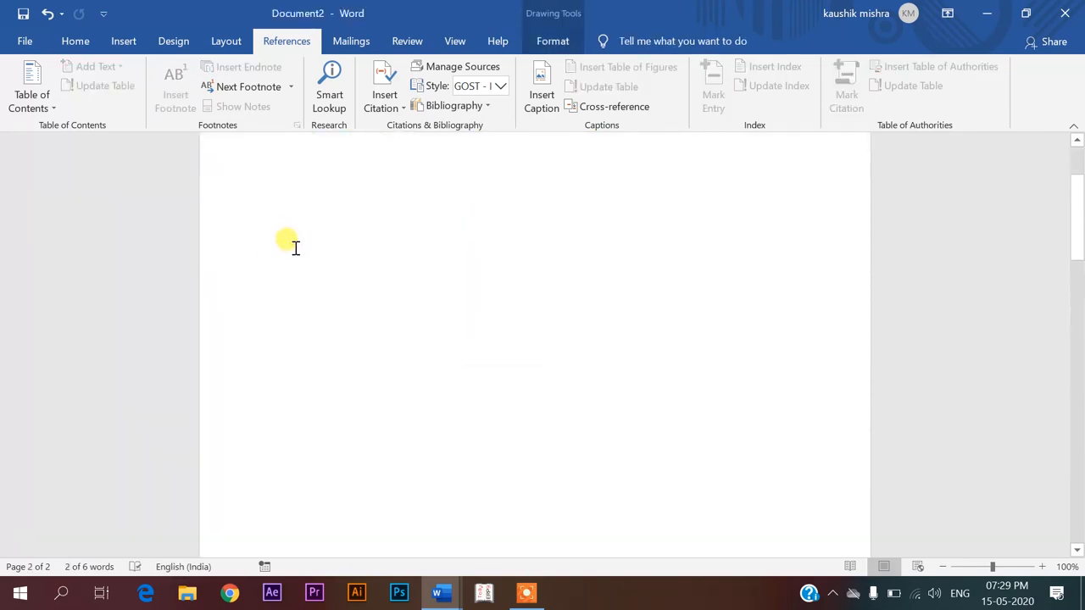
{"action": "left_click", "coordinate": [295, 243]}
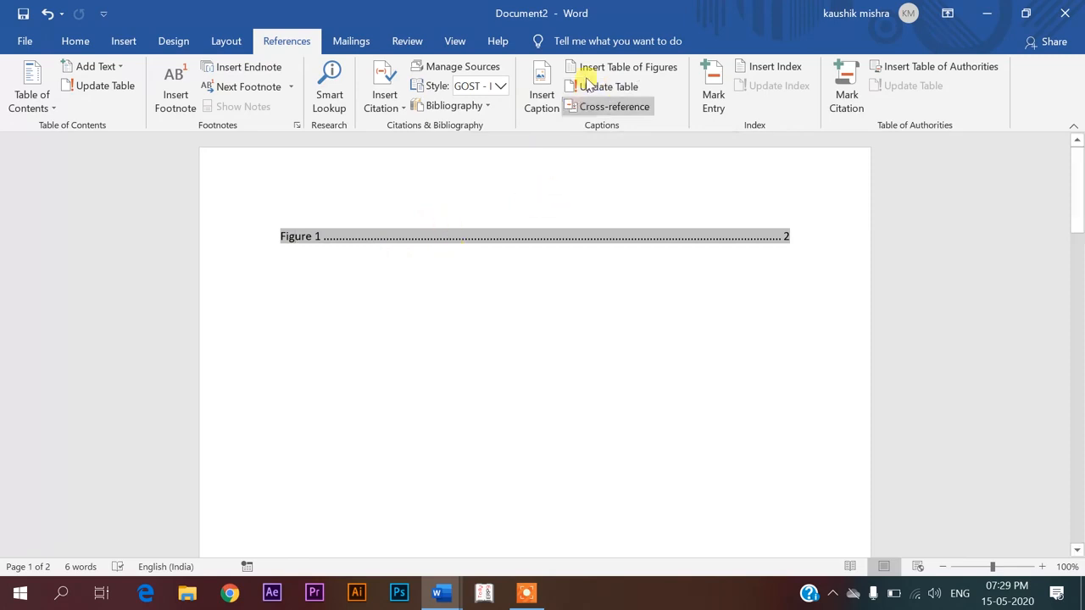
{"action": "left_click", "coordinate": [123, 40]}
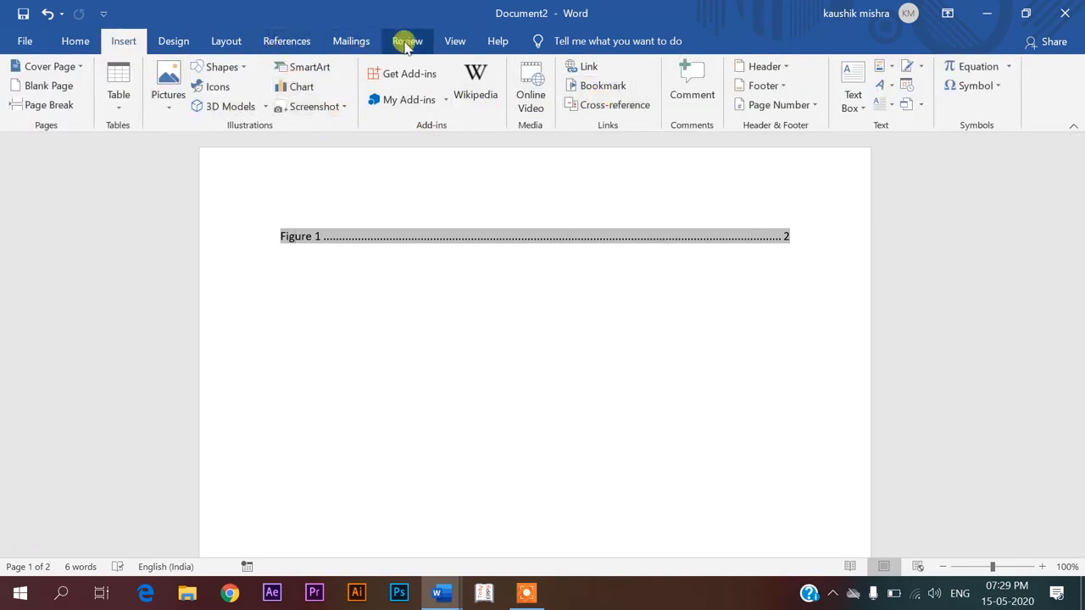
{"action": "left_click", "coordinate": [296, 48]}
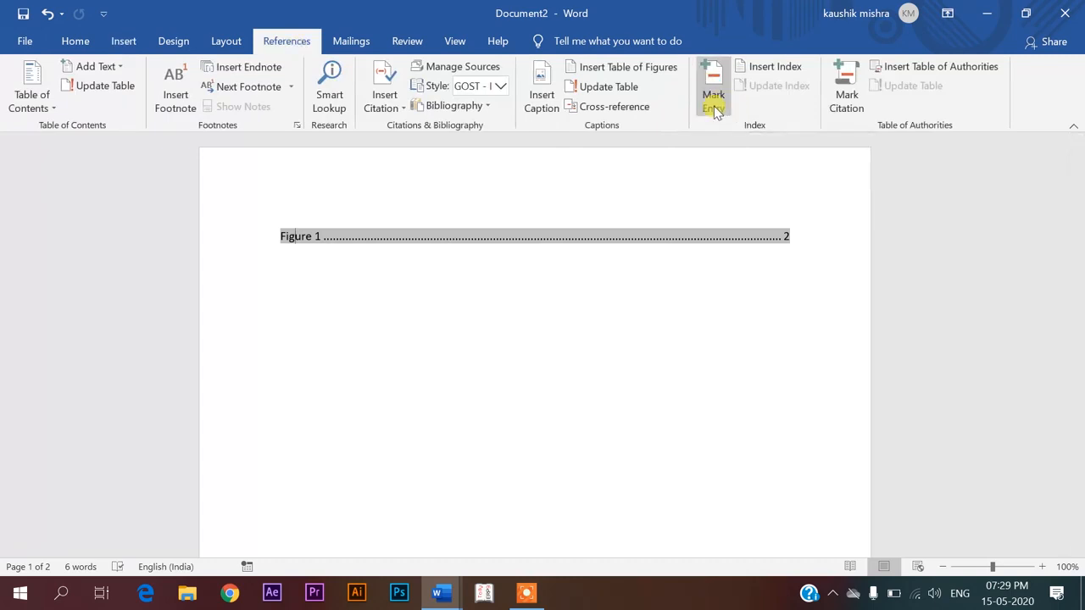
{"action": "scroll", "coordinate": [714, 106], "scroll_direction": "down", "scroll_amount": 3}
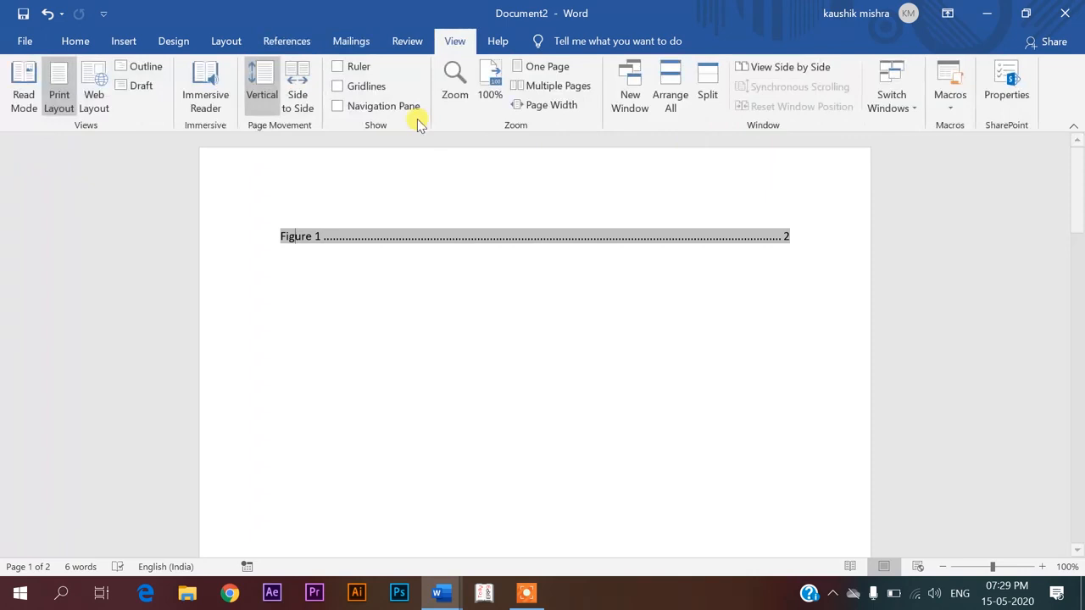
{"action": "left_click", "coordinate": [254, 34]}
{"action": "scroll", "coordinate": [582, 324], "scroll_direction": "down", "scroll_amount": 15}
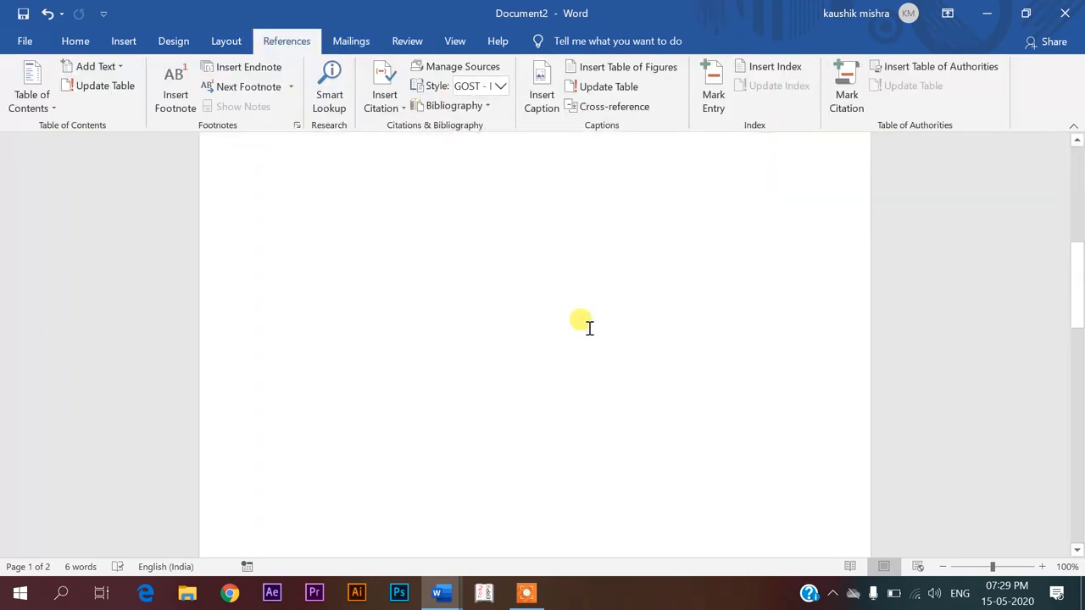
{"action": "scroll", "coordinate": [399, 283], "scroll_direction": "up", "scroll_amount": 3}
Add a page break, generate sample paragraphs with =rand(), and drag the picture below them
{"action": "key", "text": "ctrl+Return"}
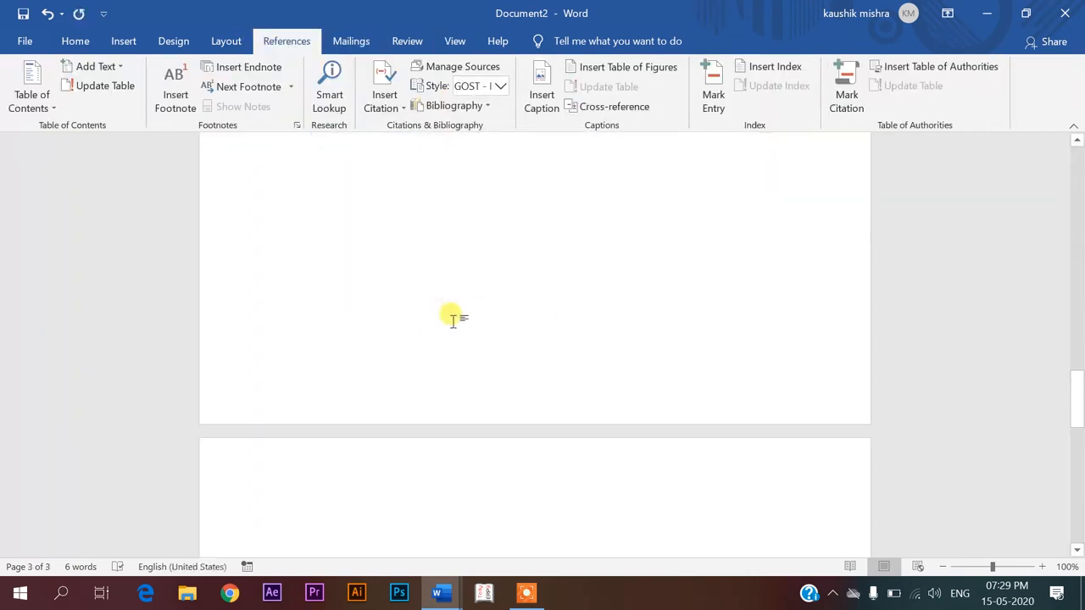
{"action": "type", "text": "=rand()"}
{"action": "key", "text": "Return"}
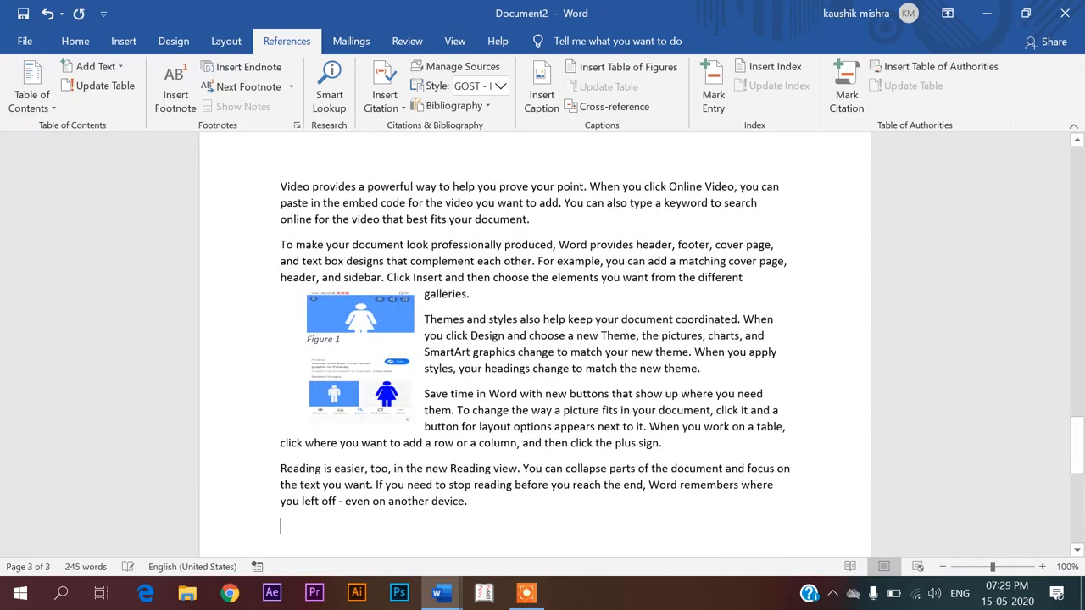
{"action": "left_click_drag", "start_coordinate": [342, 396], "coordinate": [403, 594]}
{"action": "scroll", "coordinate": [357, 440], "scroll_direction": "up", "scroll_amount": 2}
{"action": "scroll", "coordinate": [358, 404], "scroll_direction": "up", "scroll_amount": 7}
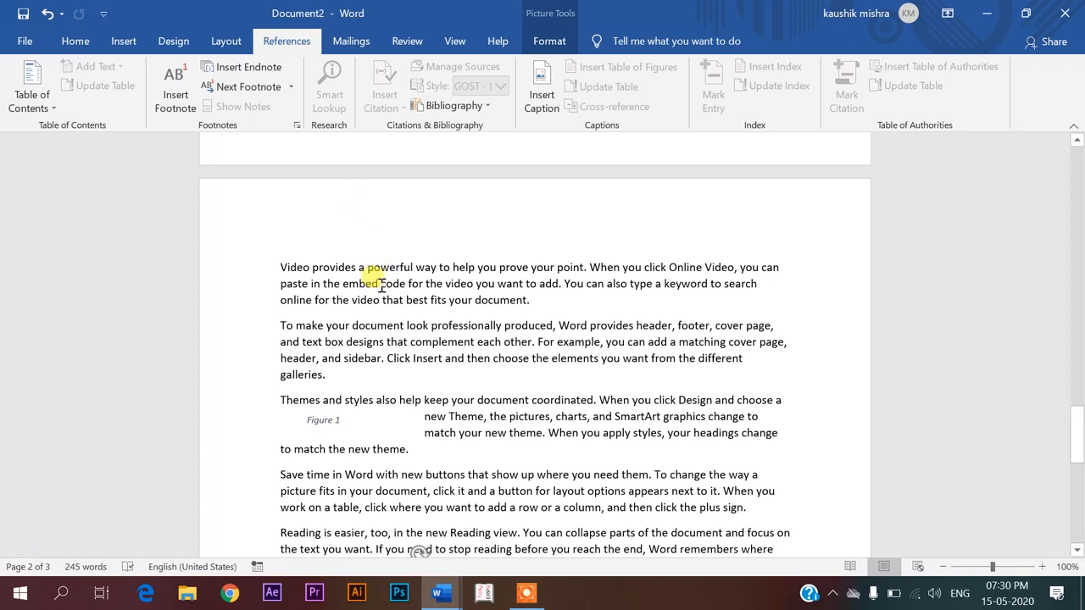
Mark 'code' and 'professionally' as index entries
{"action": "left_click_drag", "start_coordinate": [380, 285], "coordinate": [404, 288]}
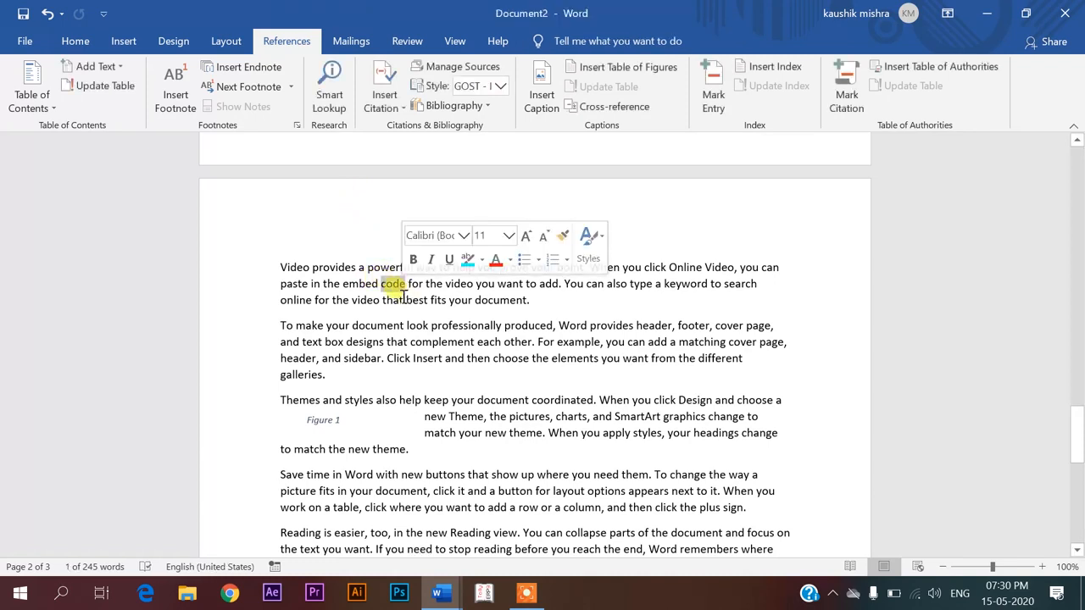
{"action": "left_click", "coordinate": [718, 97]}
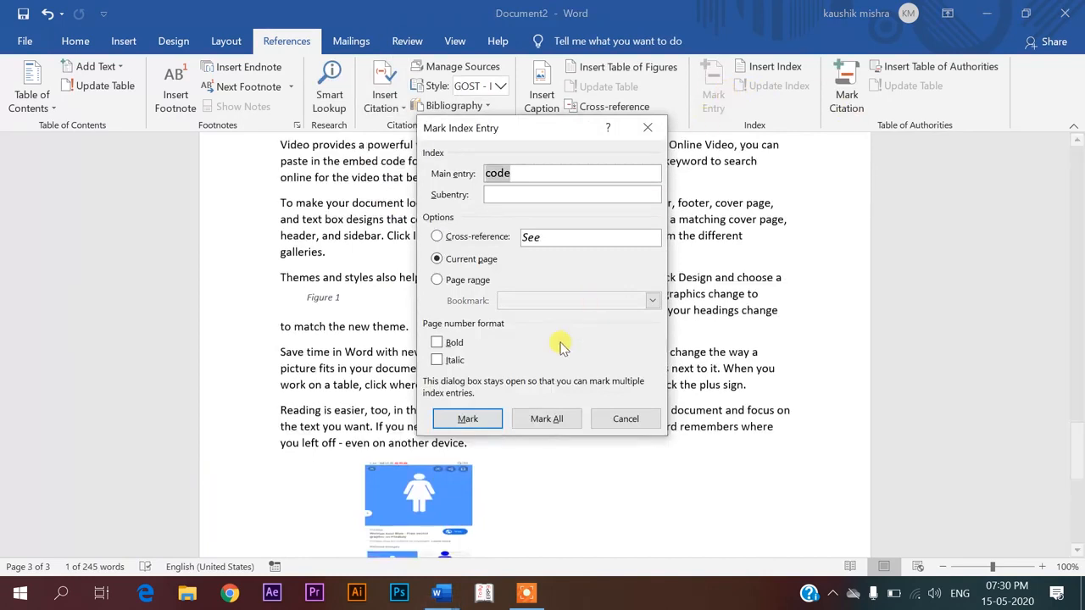
{"action": "left_click", "coordinate": [495, 418]}
{"action": "left_click_drag", "start_coordinate": [546, 128], "coordinate": [730, 162]}
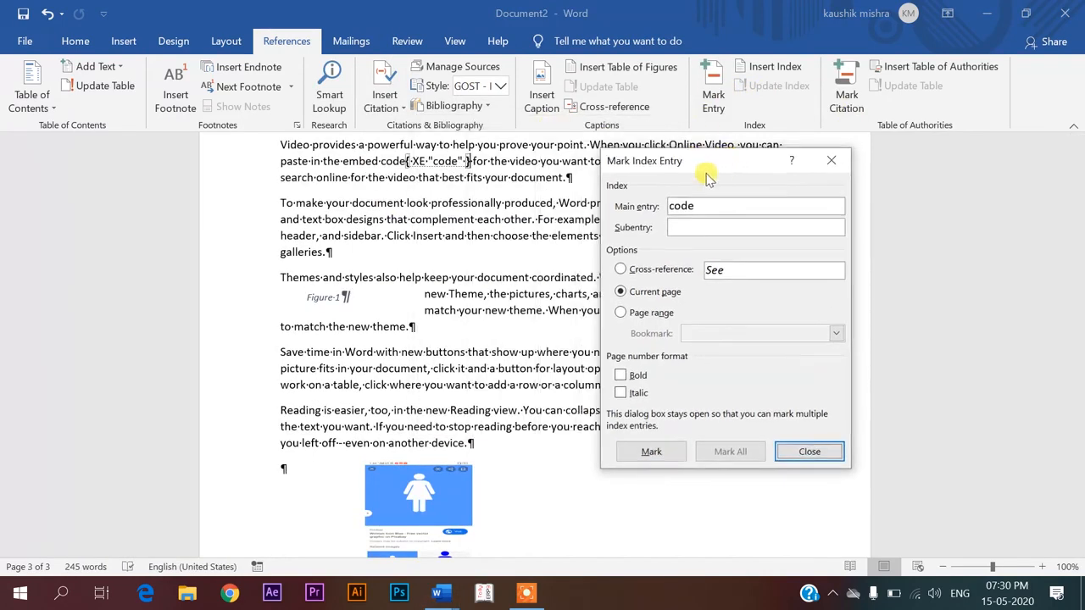
{"action": "left_click", "coordinate": [434, 203]}
{"action": "left_click_drag", "start_coordinate": [430, 204], "coordinate": [505, 204]}
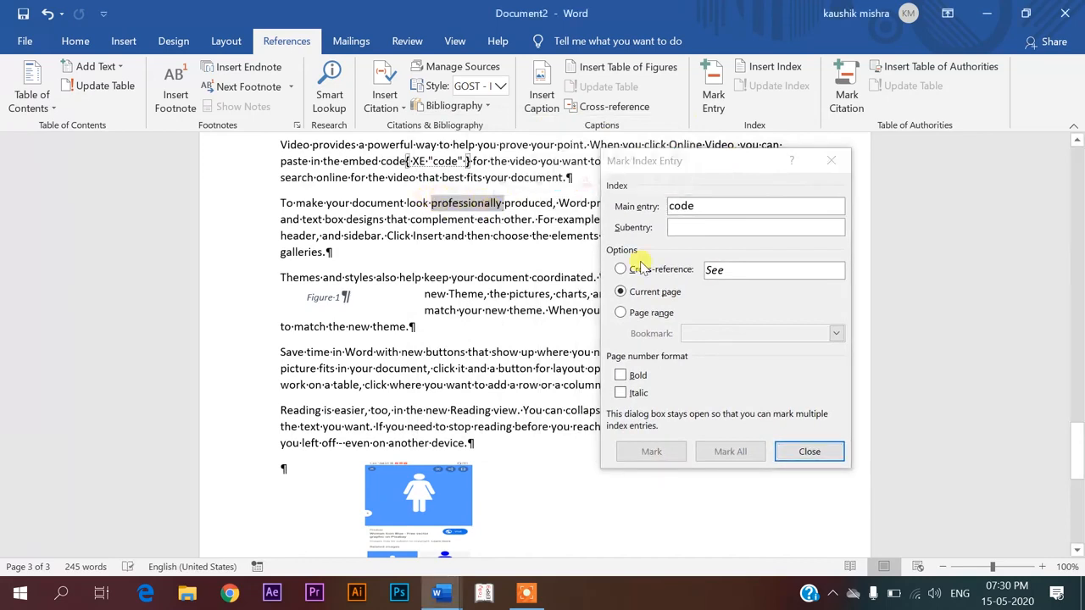
{"action": "left_click", "coordinate": [697, 208]}
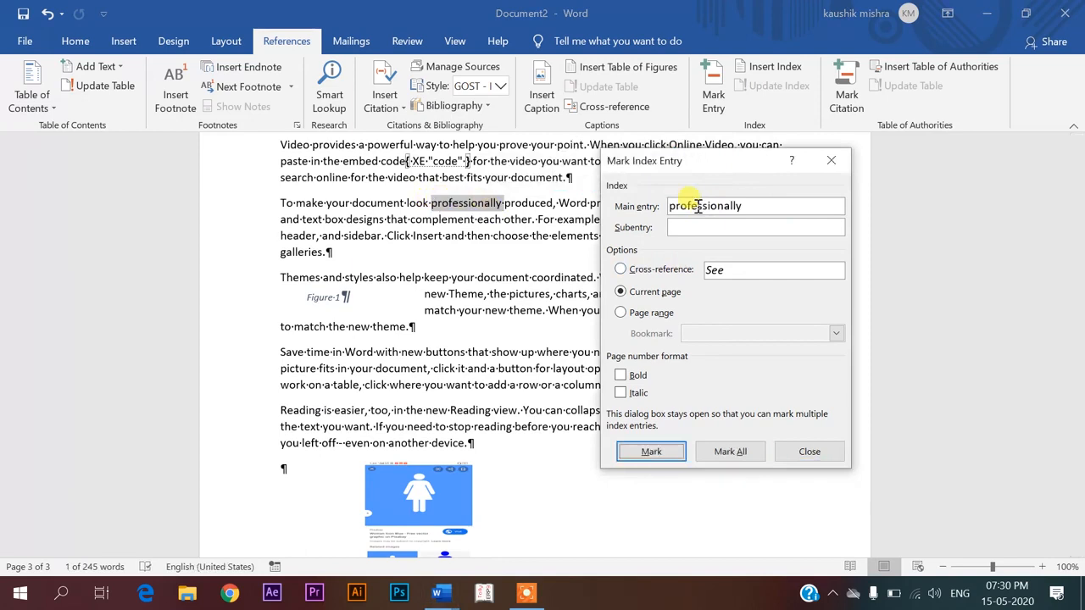
{"action": "left_click", "coordinate": [650, 456]}
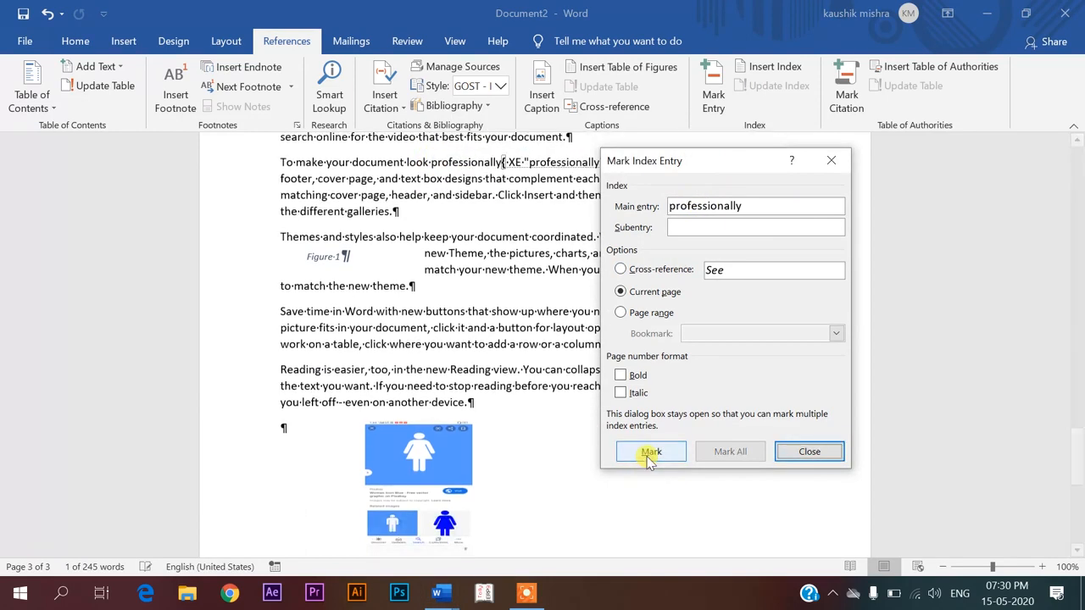
Mark 'document' as an index entry and close the Mark Index Entry dialog
{"action": "left_click", "coordinate": [477, 234]}
{"action": "double_click", "coordinate": [477, 235]}
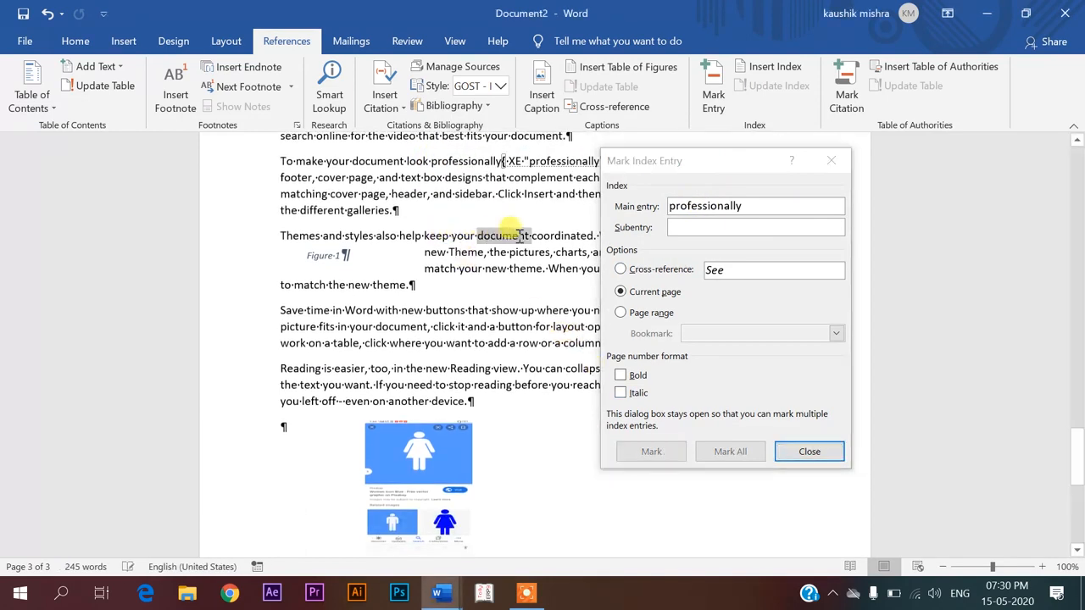
{"action": "left_click", "coordinate": [759, 206]}
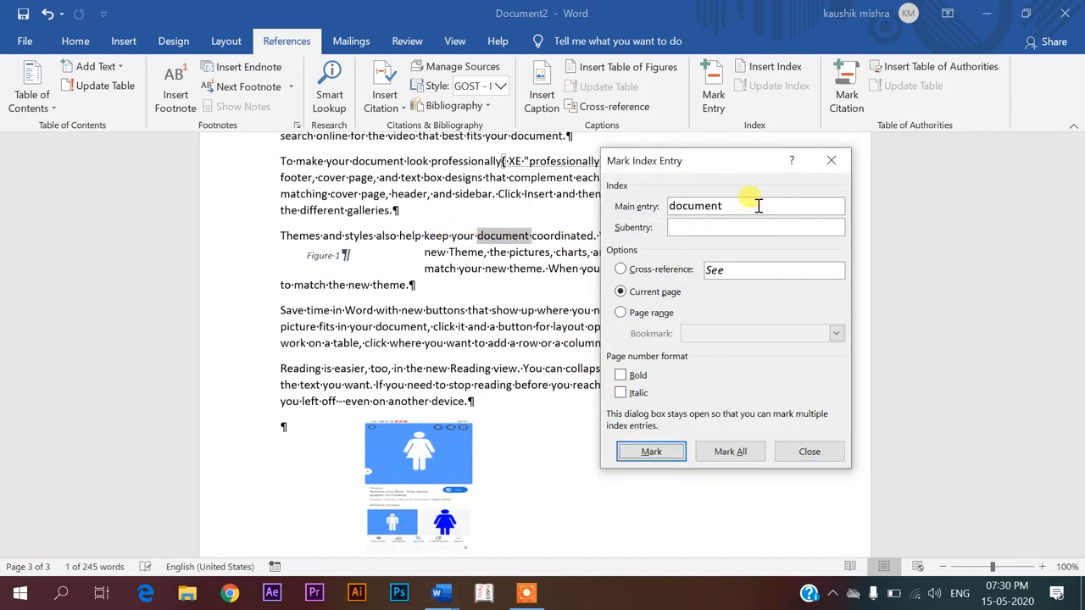
{"action": "left_click", "coordinate": [646, 451]}
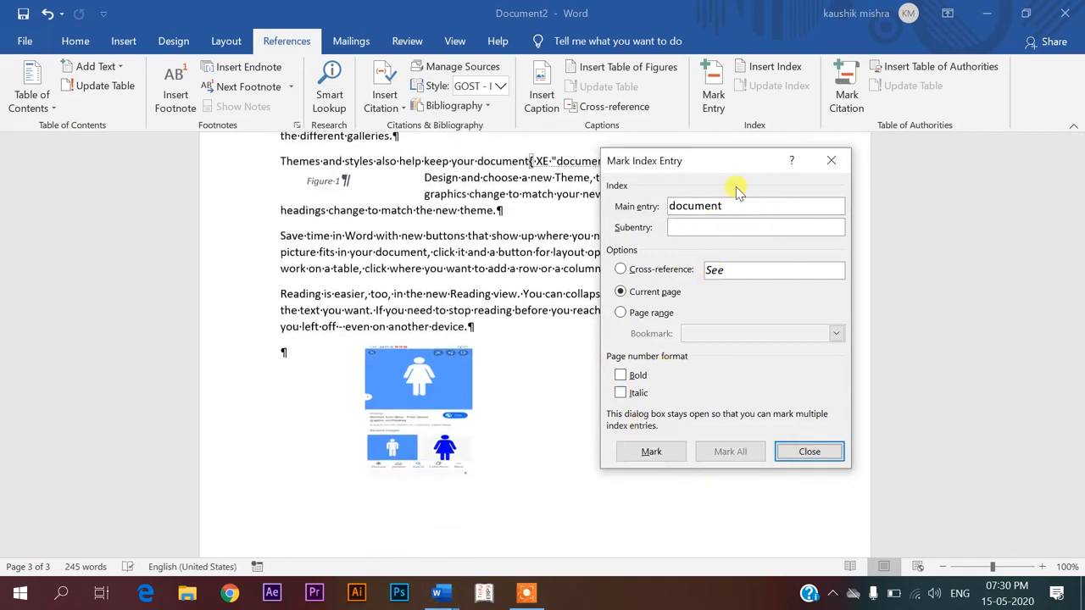
{"action": "left_click", "coordinate": [813, 456]}
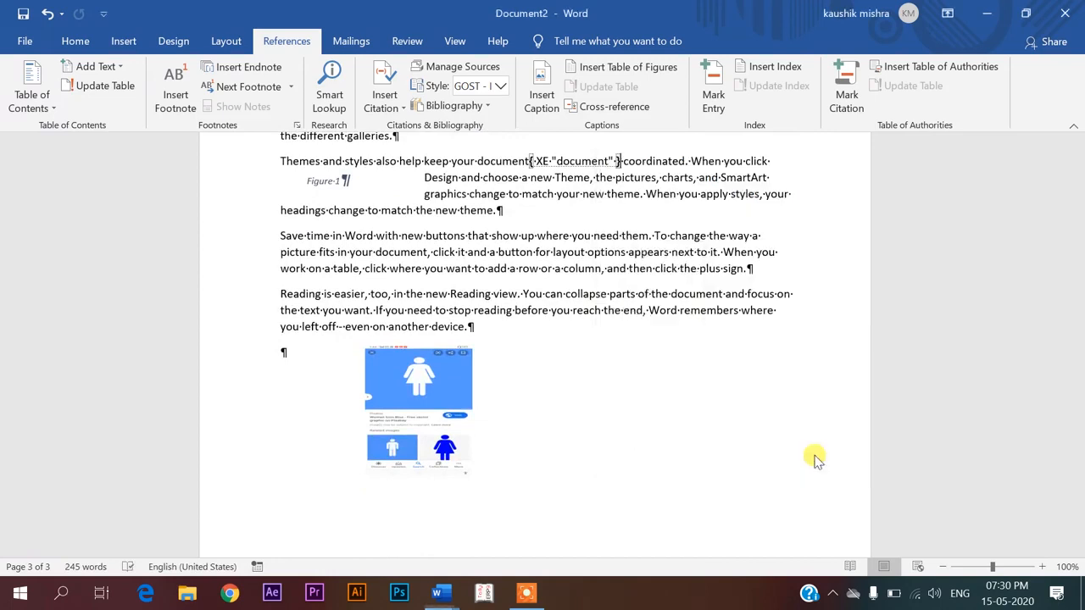
{"action": "scroll", "coordinate": [484, 322], "scroll_direction": "up", "scroll_amount": 6}
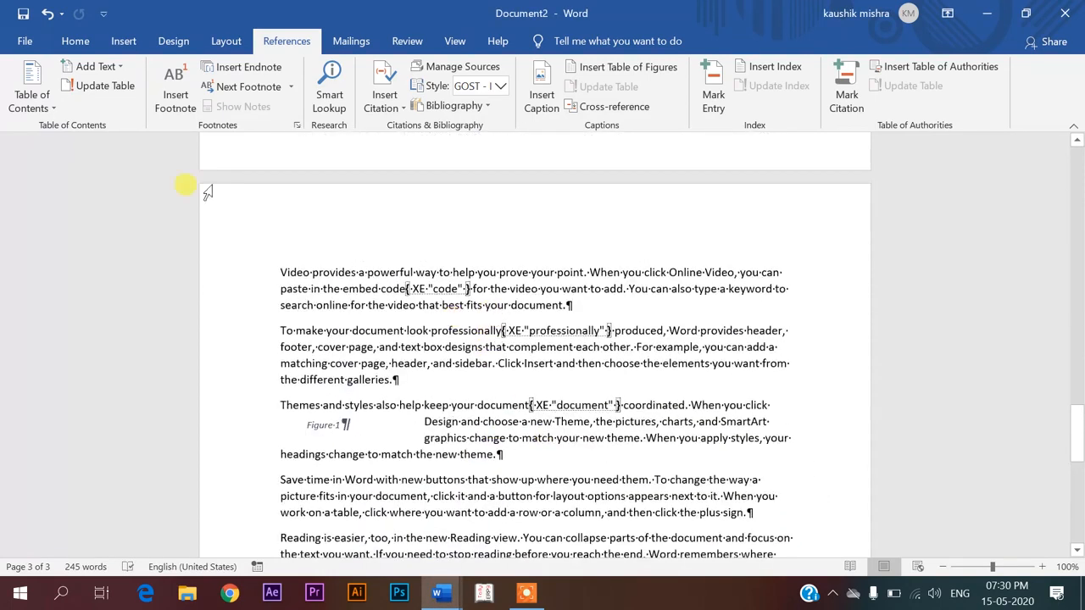
Turn off Show/Hide ¶ on the Home tab to hide paragraph marks and index field codes
{"action": "left_click", "coordinate": [83, 43]}
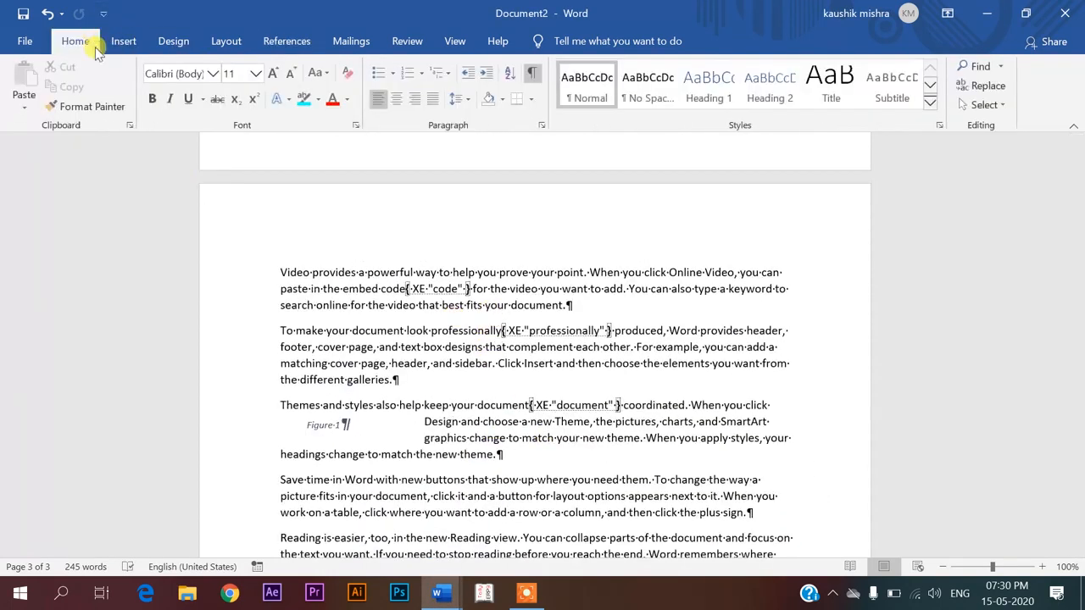
{"action": "left_click", "coordinate": [532, 76]}
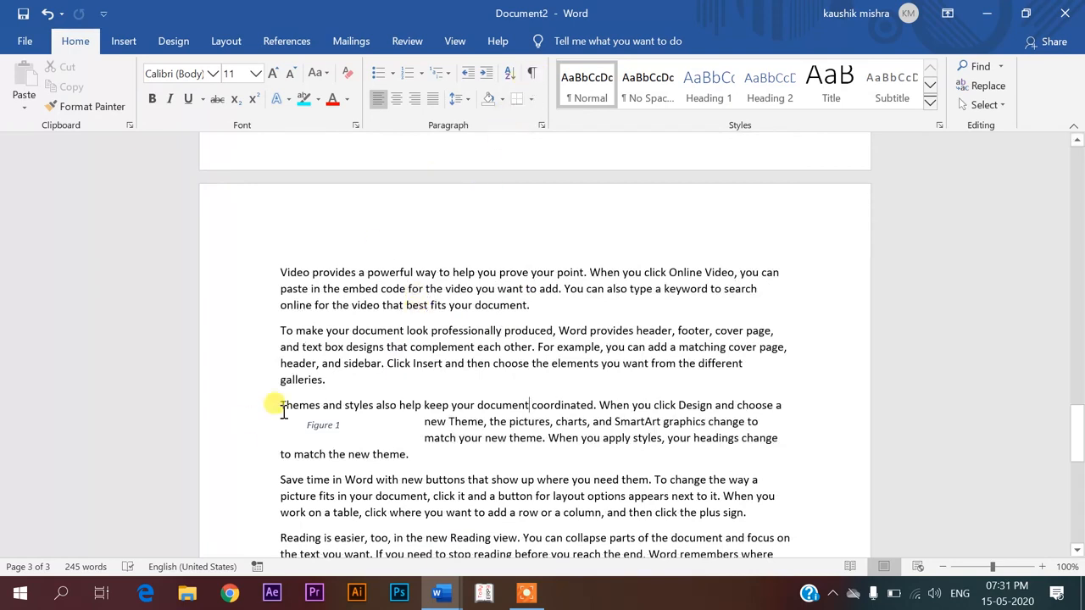
{"action": "scroll", "coordinate": [282, 410], "scroll_direction": "up", "scroll_amount": 5}
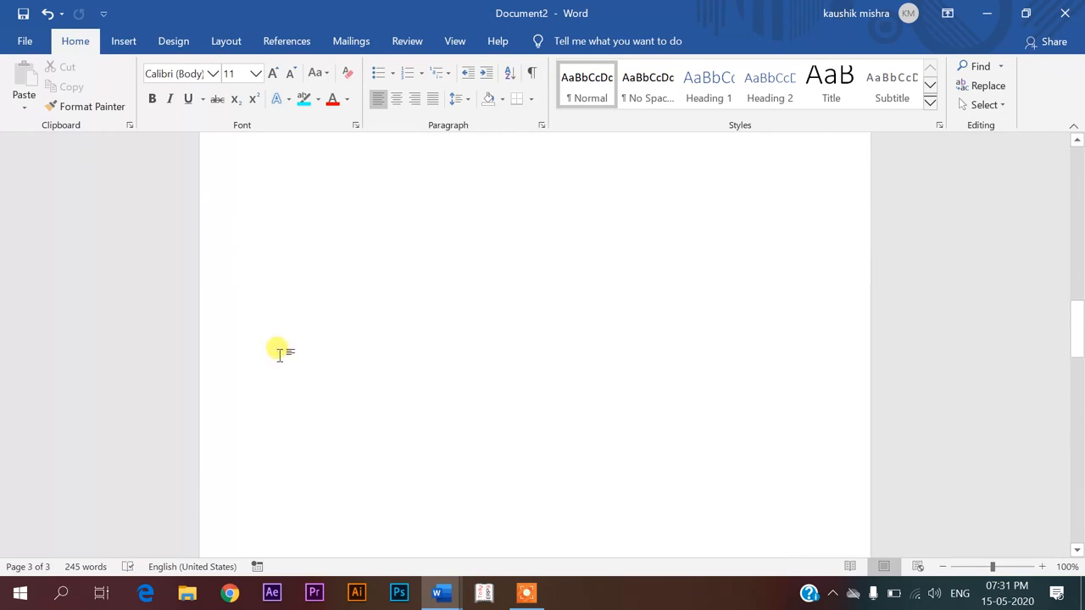
{"action": "scroll", "coordinate": [279, 351], "scroll_direction": "up", "scroll_amount": 5}
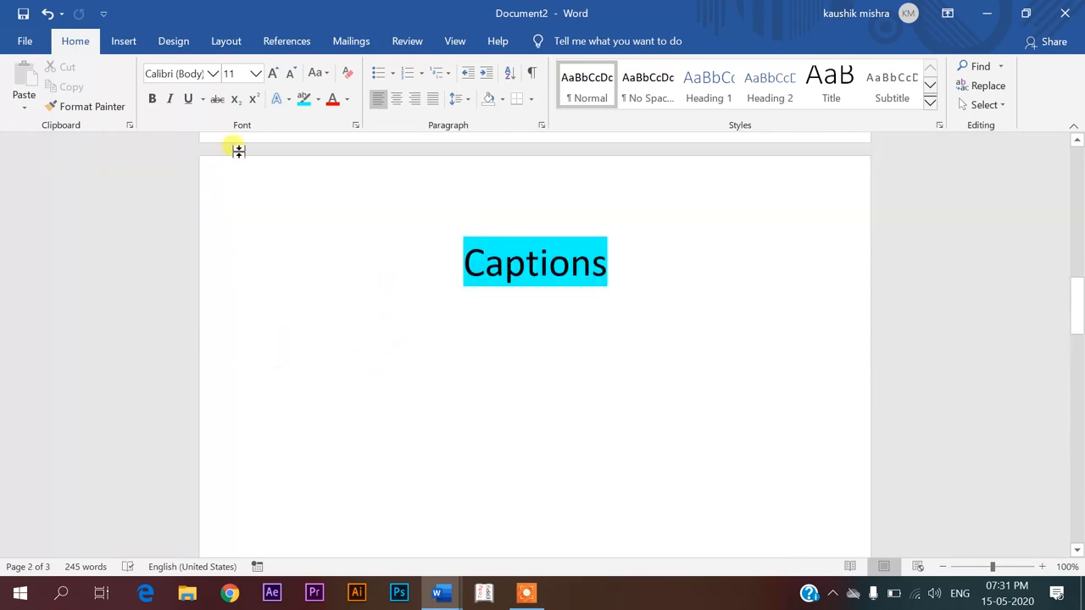
{"action": "left_click", "coordinate": [132, 44]}
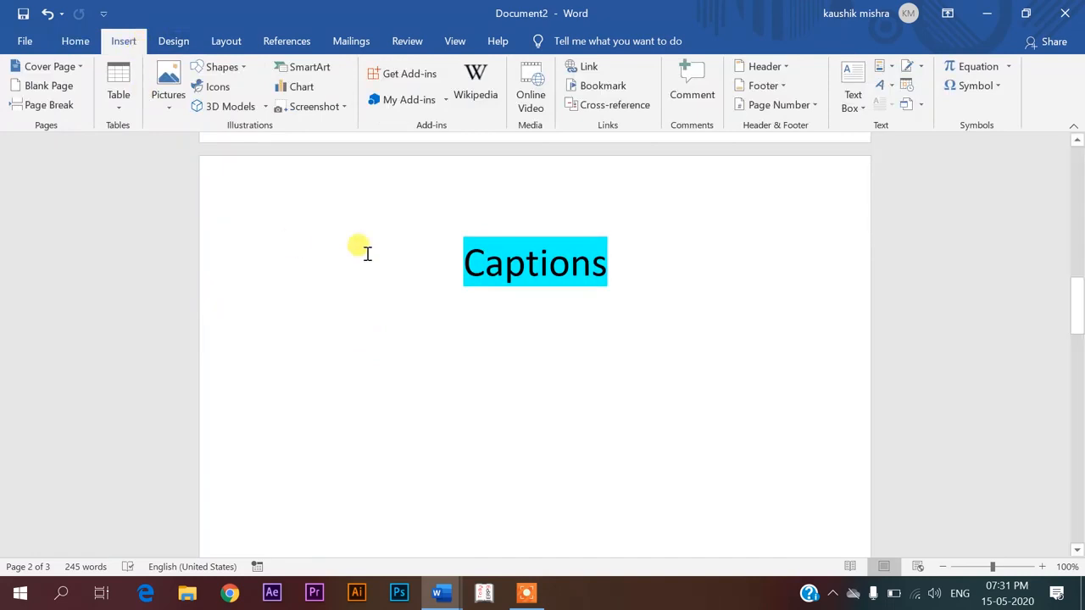
Insert an index with default settings from the References tab
{"action": "left_click", "coordinate": [347, 42]}
{"action": "left_click", "coordinate": [288, 40]}
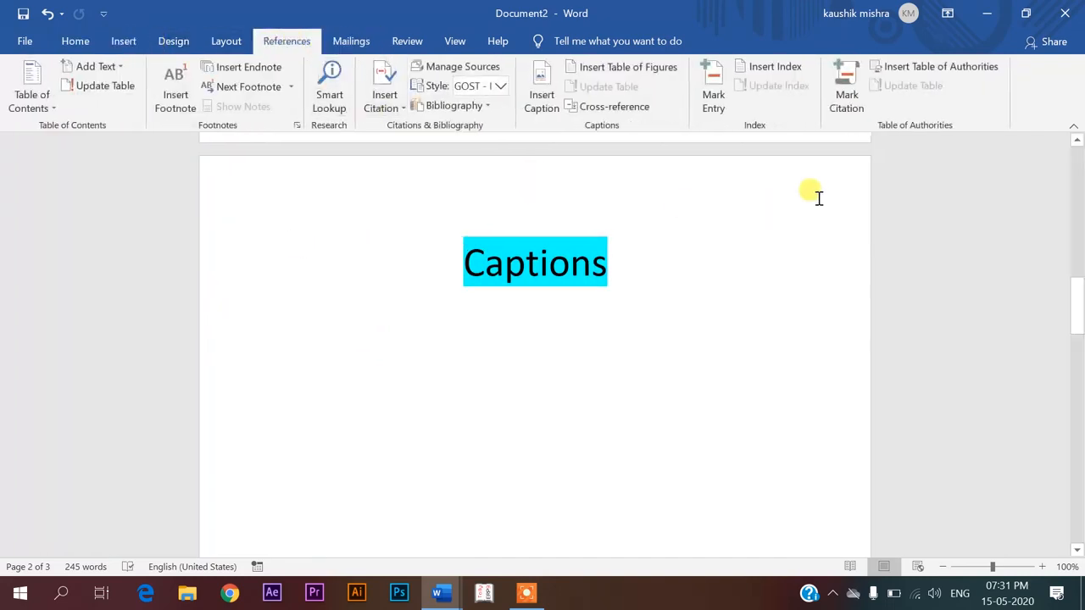
{"action": "left_click", "coordinate": [757, 71]}
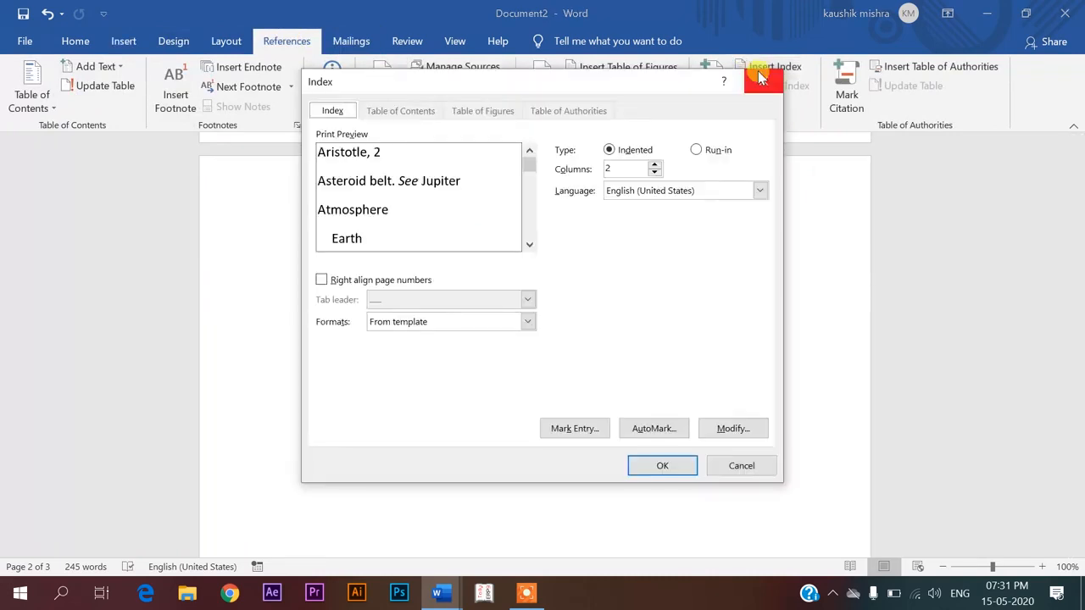
{"action": "left_click", "coordinate": [649, 467]}
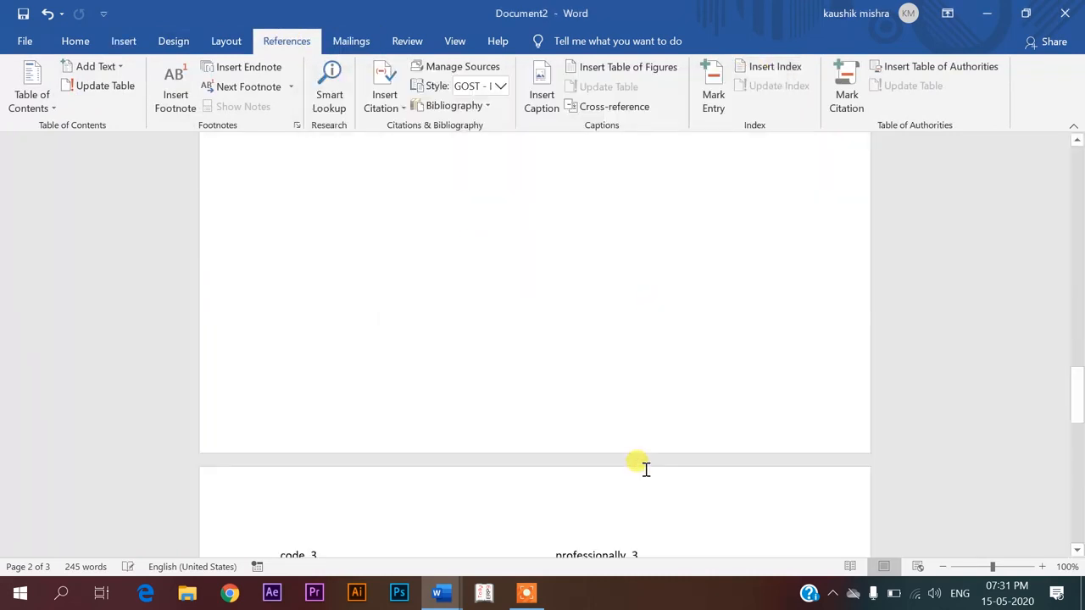
Check the new index listing code, document and professionally on page 3, placing the cursor inside it
{"action": "scroll", "coordinate": [644, 469], "scroll_direction": "down", "scroll_amount": 2}
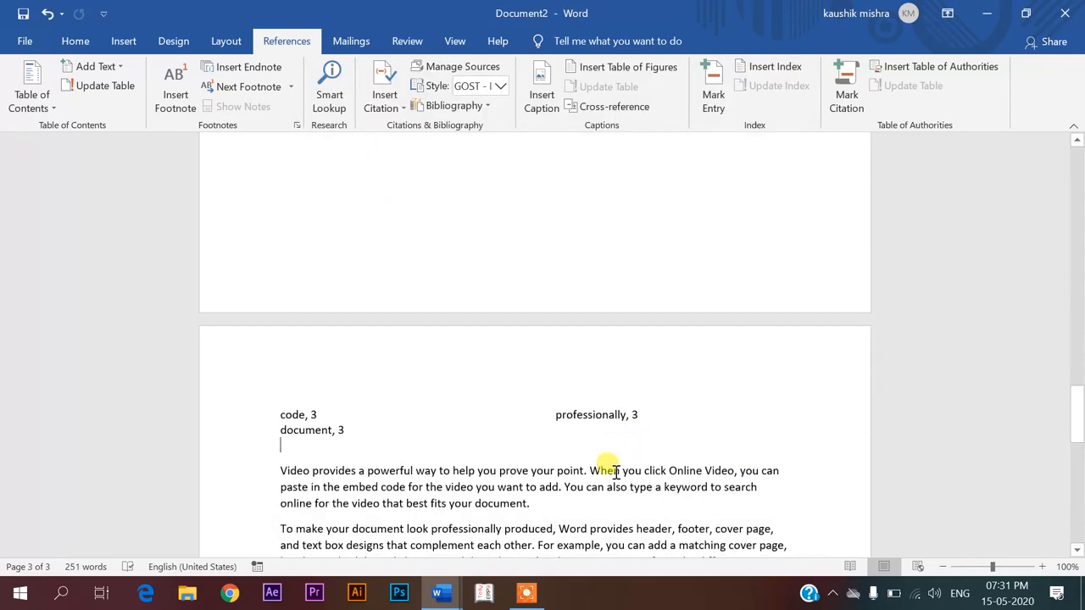
{"action": "scroll", "coordinate": [287, 440], "scroll_direction": "up", "scroll_amount": 4}
{"action": "scroll", "coordinate": [289, 441], "scroll_direction": "up", "scroll_amount": 12}
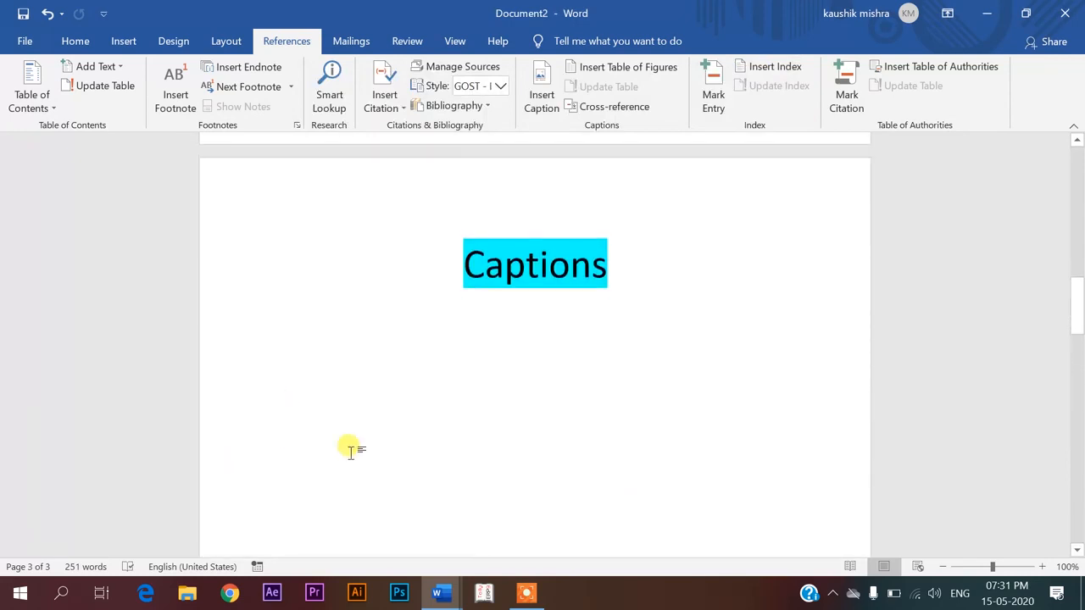
{"action": "scroll", "coordinate": [351, 447], "scroll_direction": "down", "scroll_amount": 16}
{"action": "left_click", "coordinate": [281, 414]}
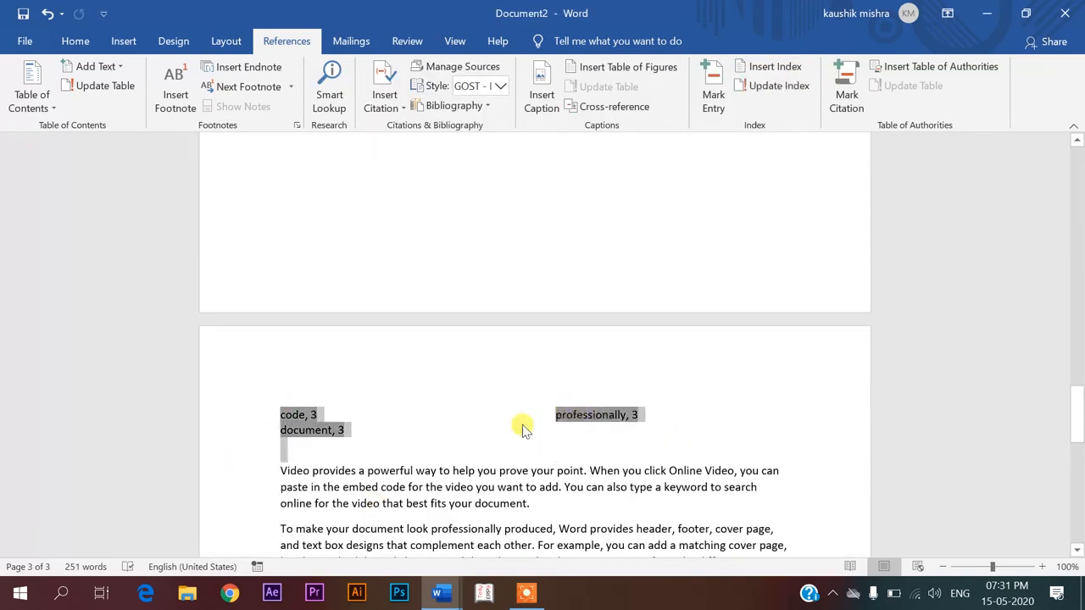
{"action": "scroll", "coordinate": [517, 424], "scroll_direction": "up", "scroll_amount": 2}
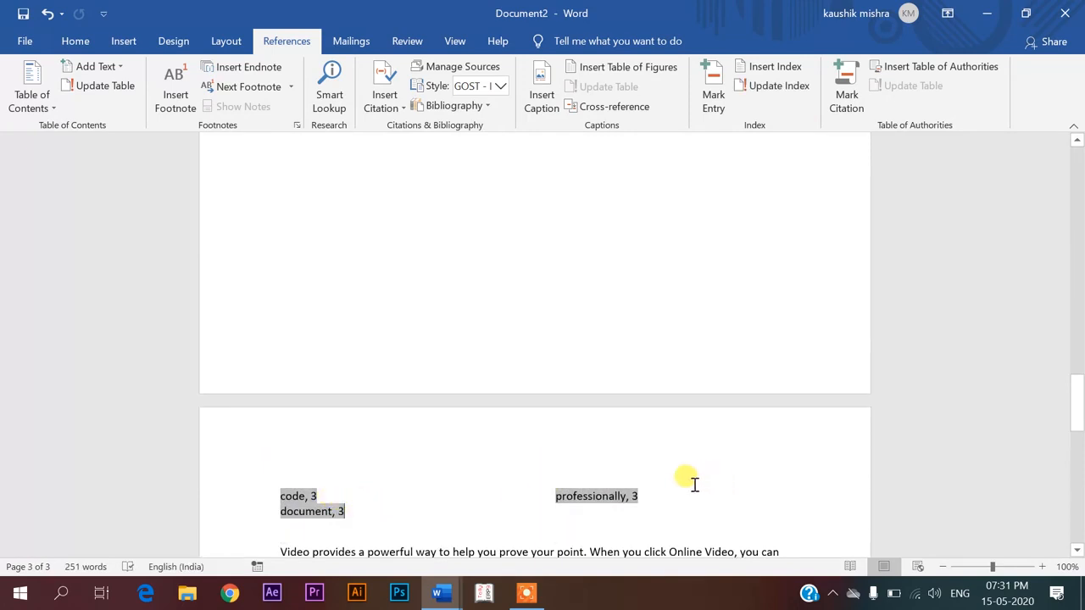
{"action": "left_click", "coordinate": [307, 498]}
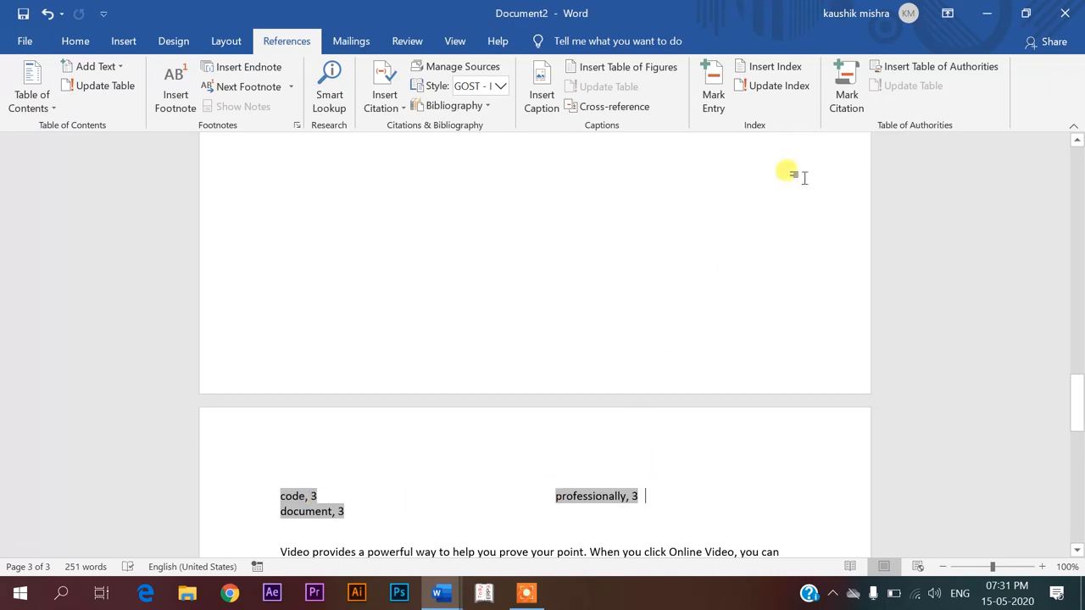